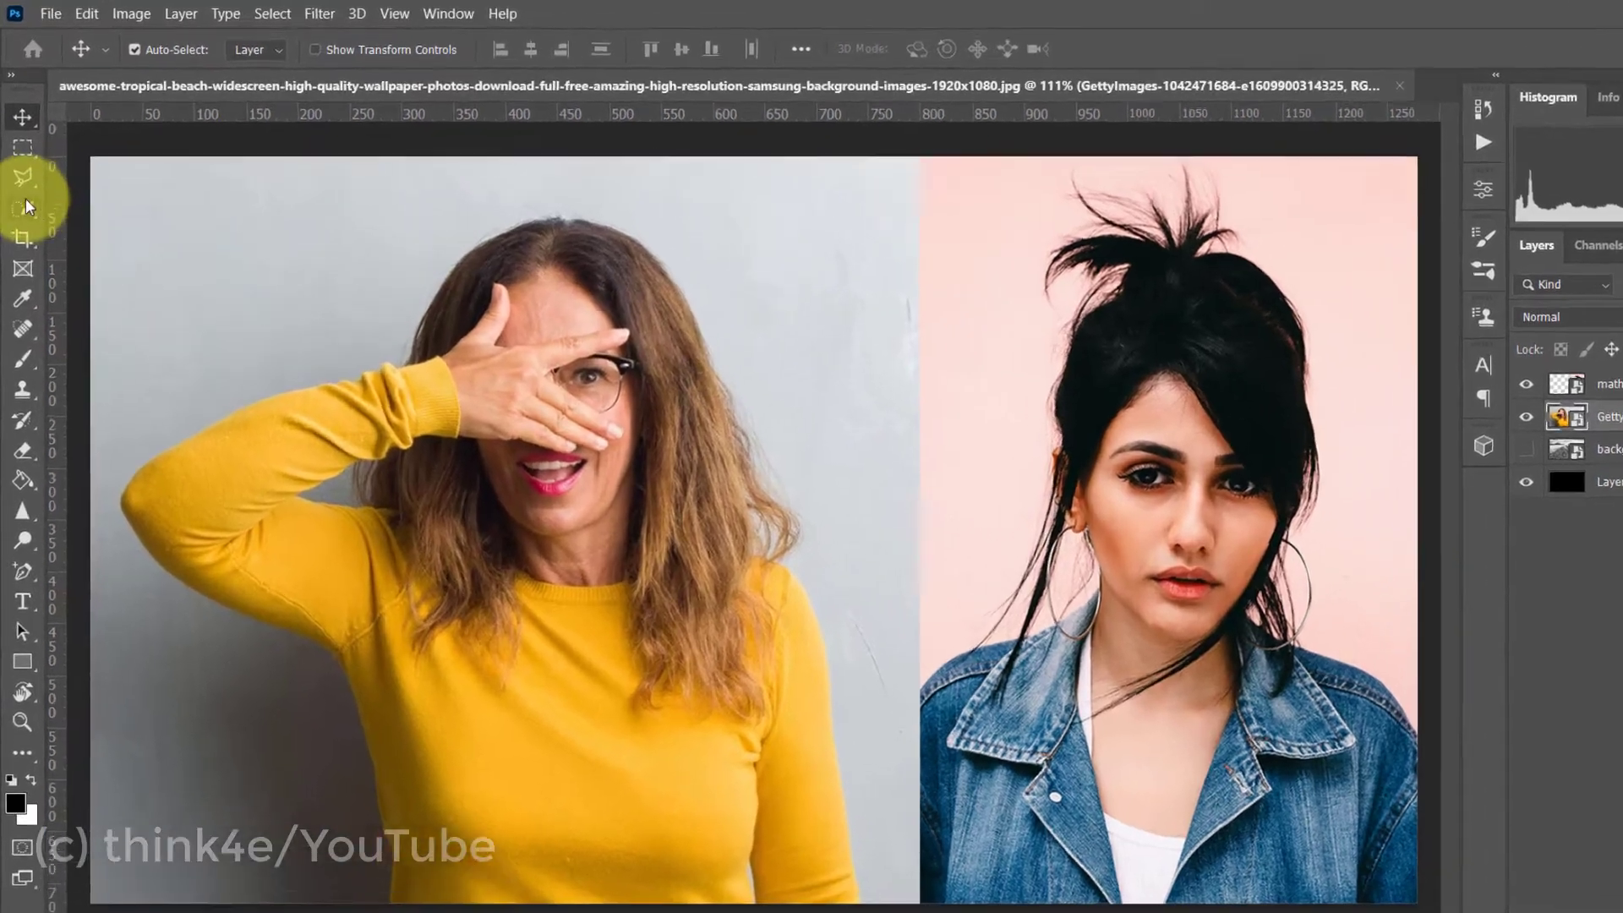
Select the woman in the yellow sweater with the Quick Selection tool, excluding the background gap enclosed by her raised arm
{"action": "left_click", "coordinate": [23, 208]}
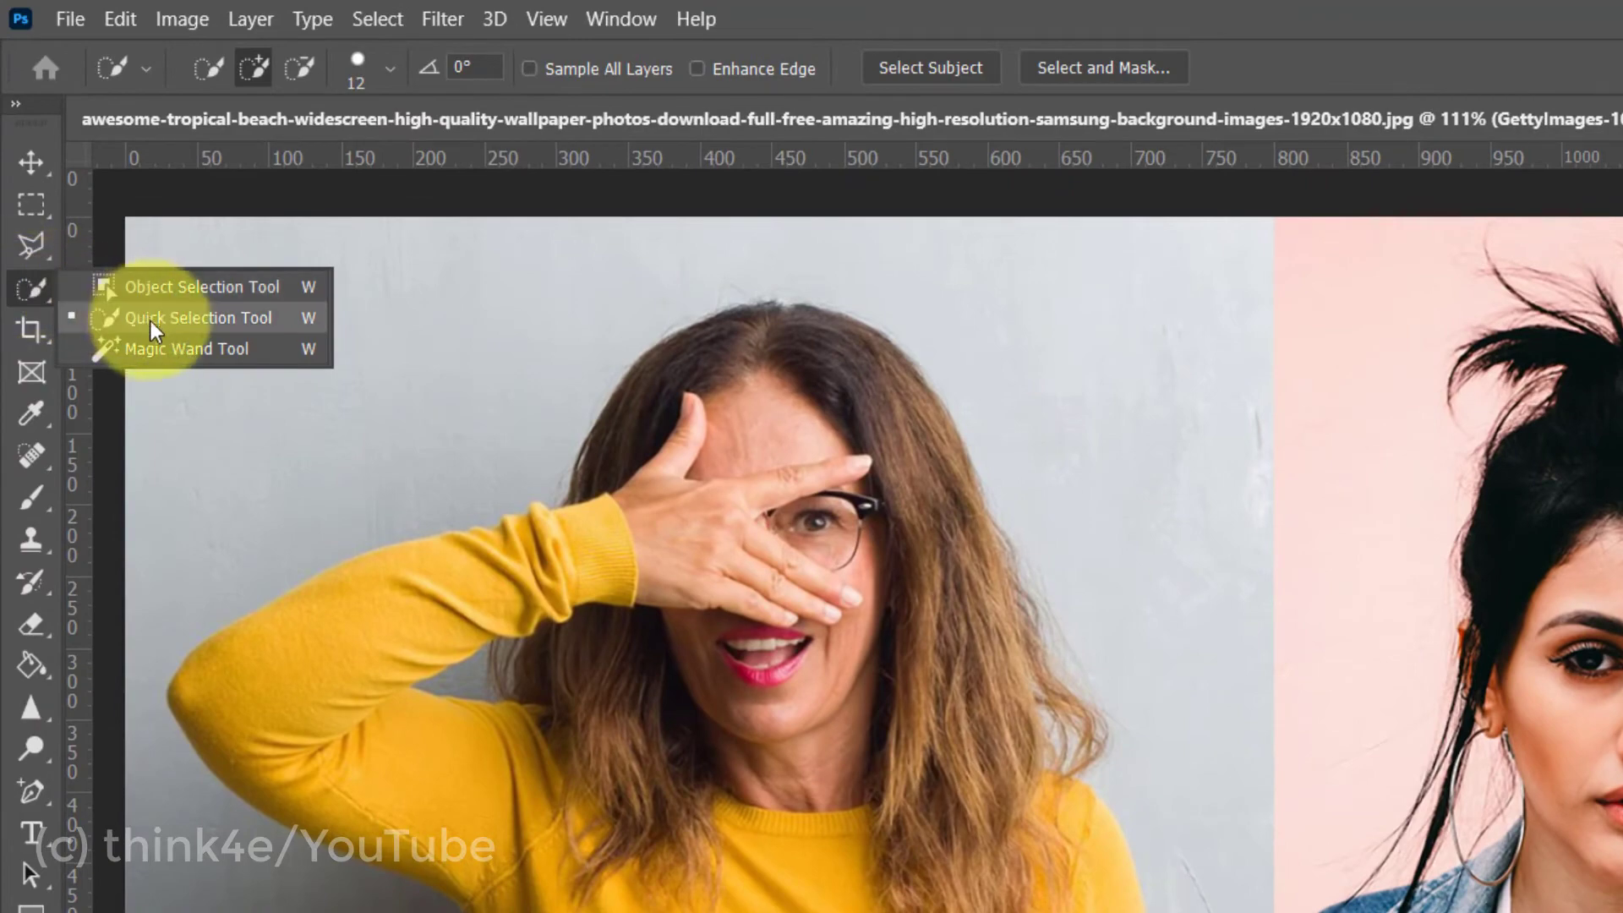
{"action": "left_click", "coordinate": [282, 319]}
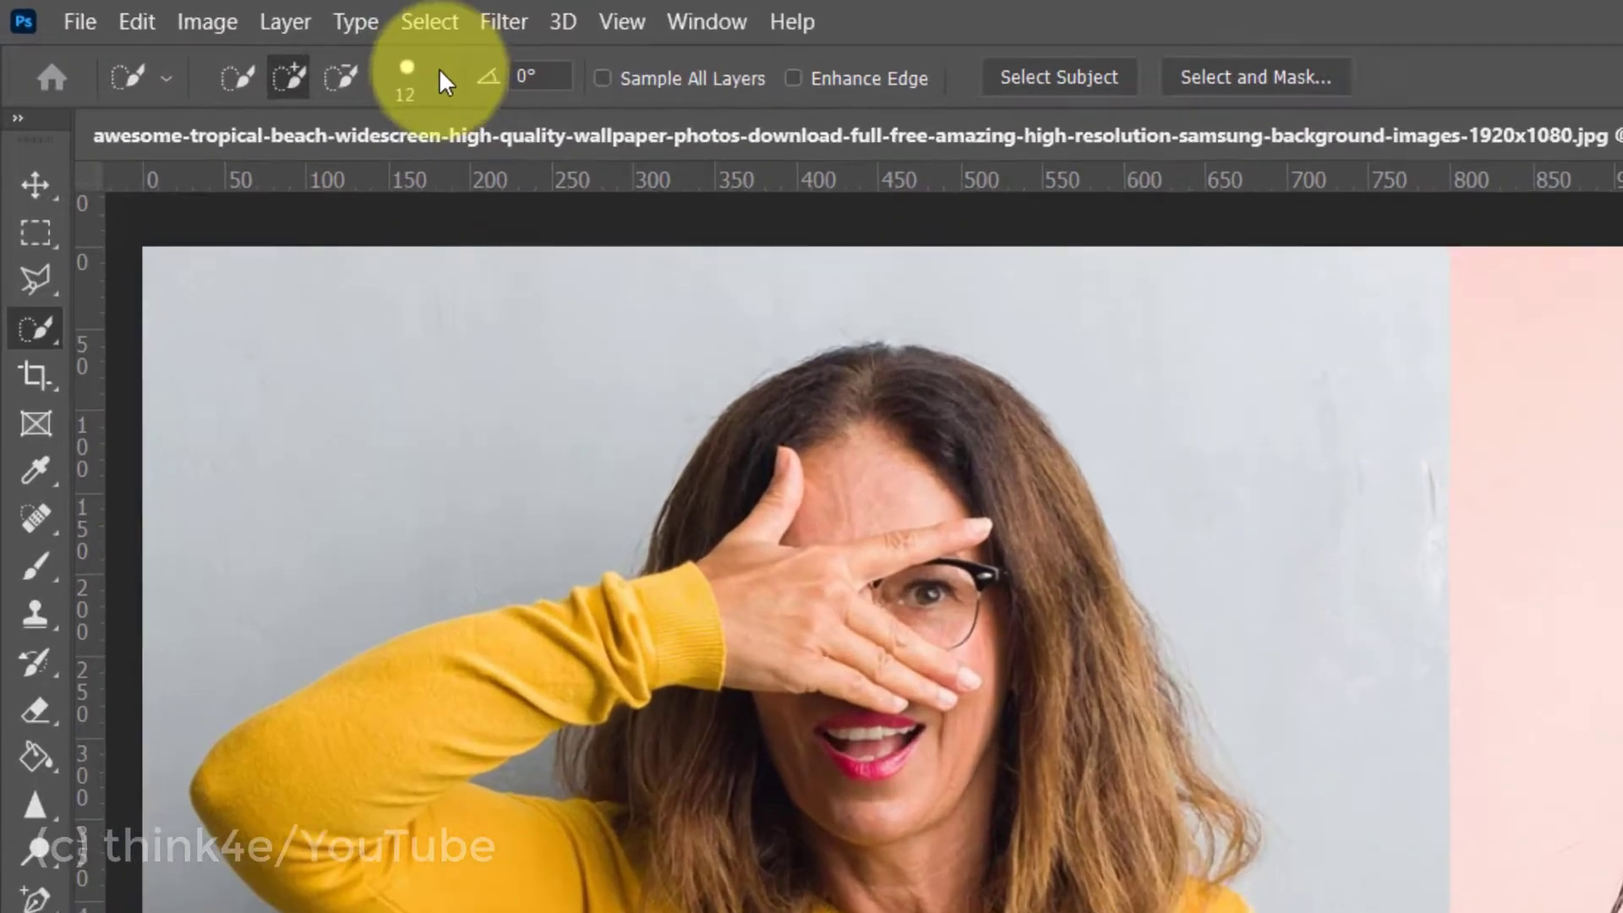
{"action": "left_click", "coordinate": [254, 44]}
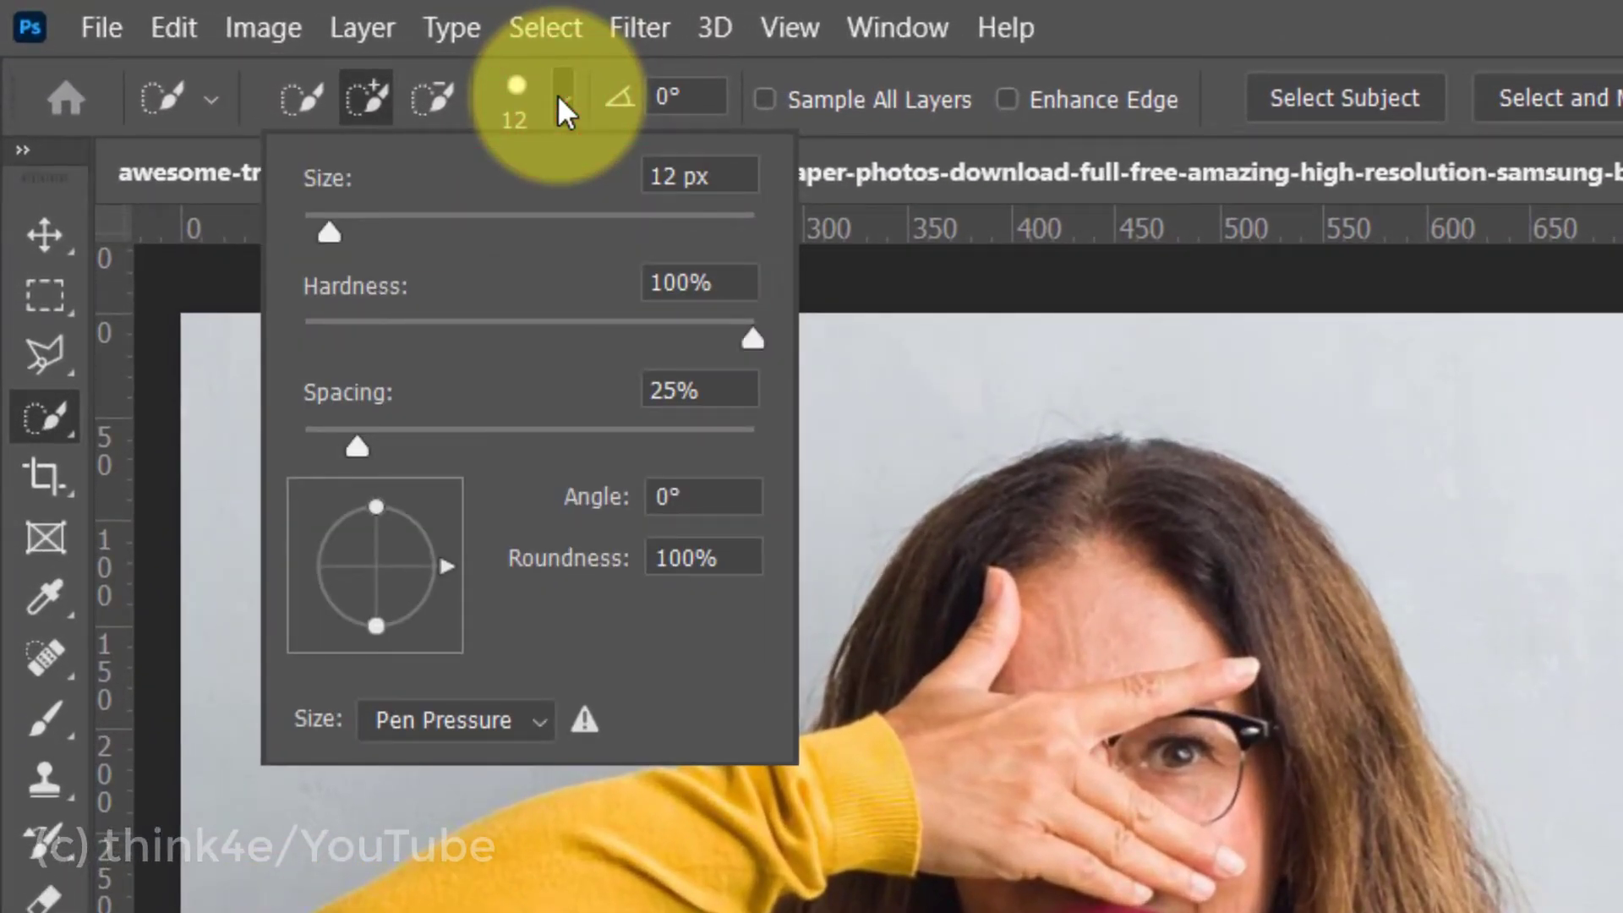
{"action": "left_click", "coordinate": [562, 99]}
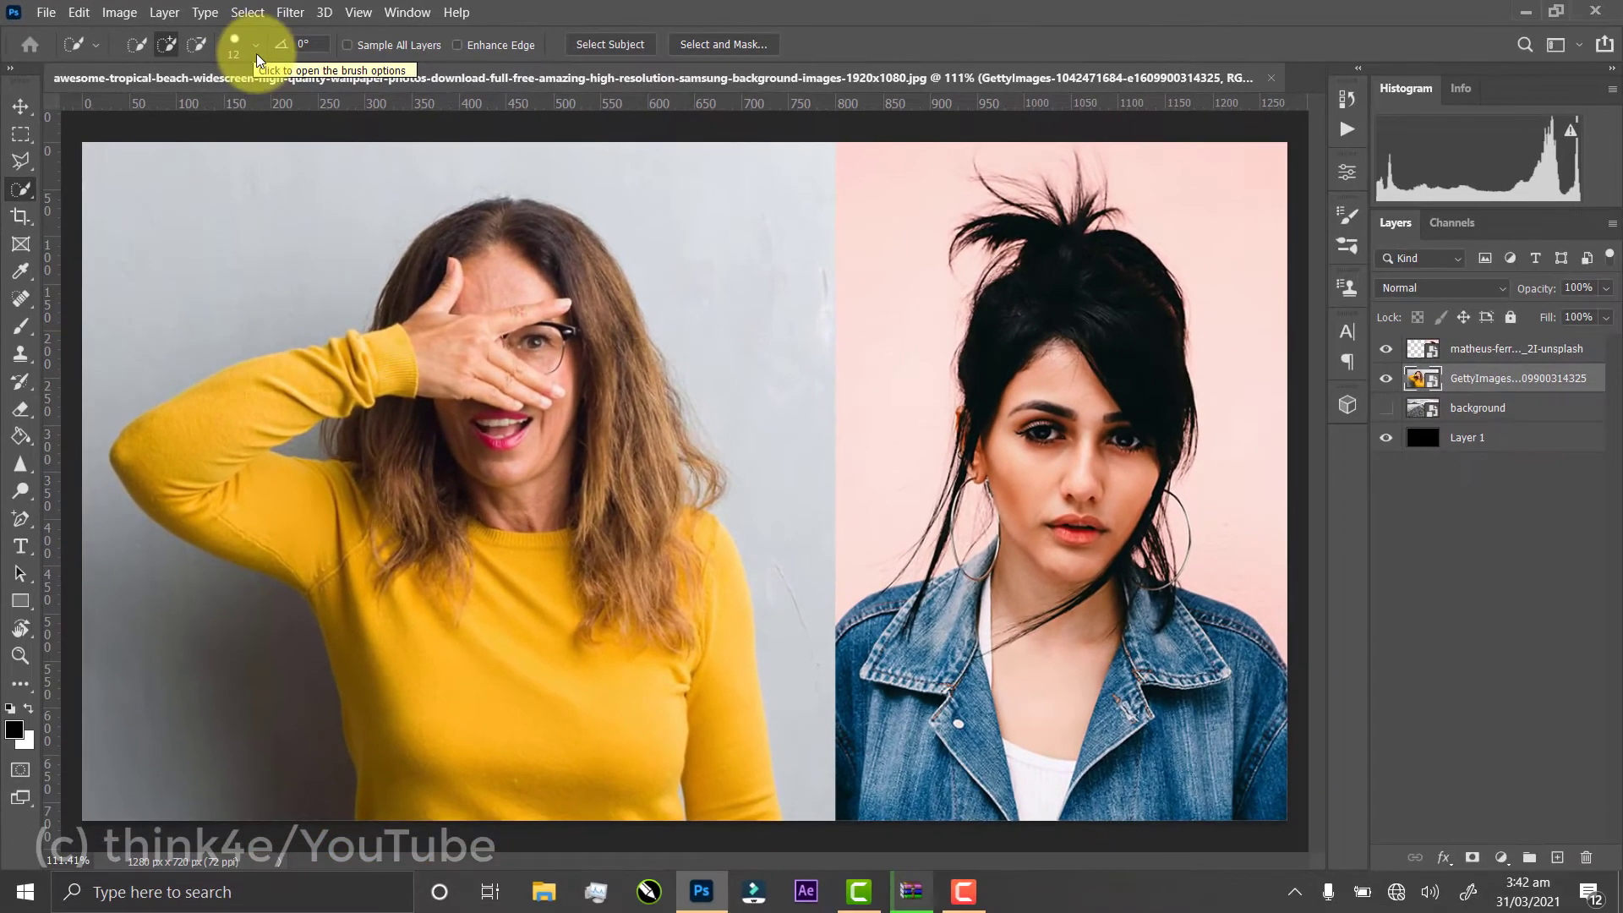
{"action": "mouse_move", "coordinate": [503, 227]}
{"action": "left_mouse_down"}
{"action": "mouse_move", "coordinate": [503, 256]}
{"action": "mouse_move", "coordinate": [619, 430]}
{"action": "mouse_move", "coordinate": [670, 825]}
{"action": "left_mouse_up"}
{"action": "left_click_drag", "start_coordinate": [634, 341], "coordinate": [731, 769]}
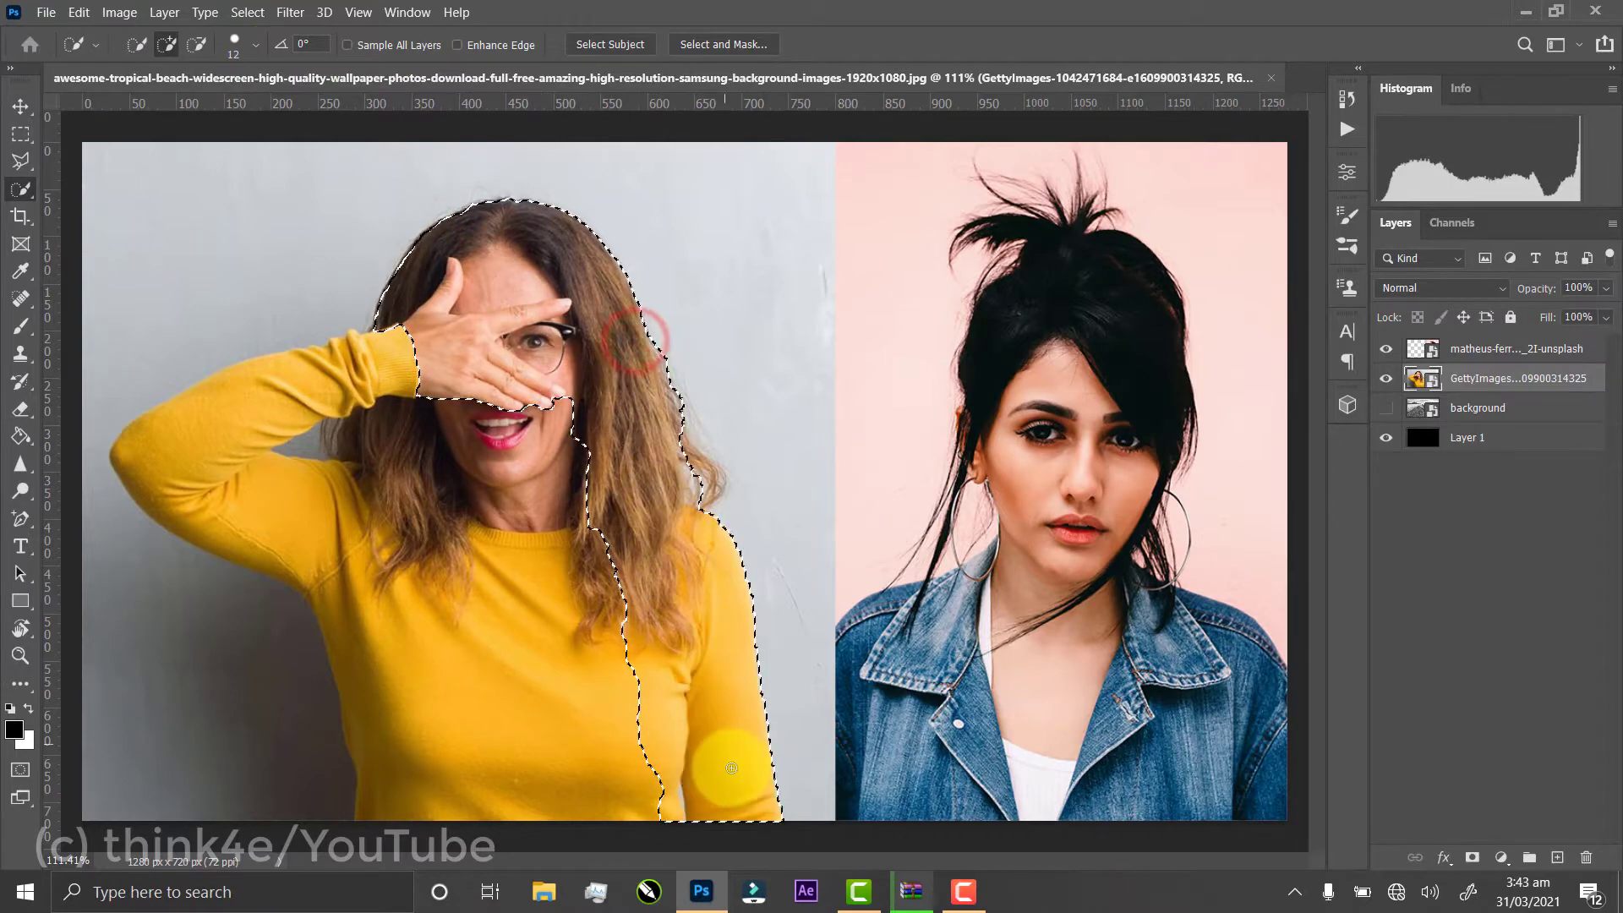
{"action": "left_click_drag", "start_coordinate": [716, 475], "coordinate": [695, 462]}
{"action": "left_click_drag", "start_coordinate": [550, 404], "coordinate": [225, 428]}
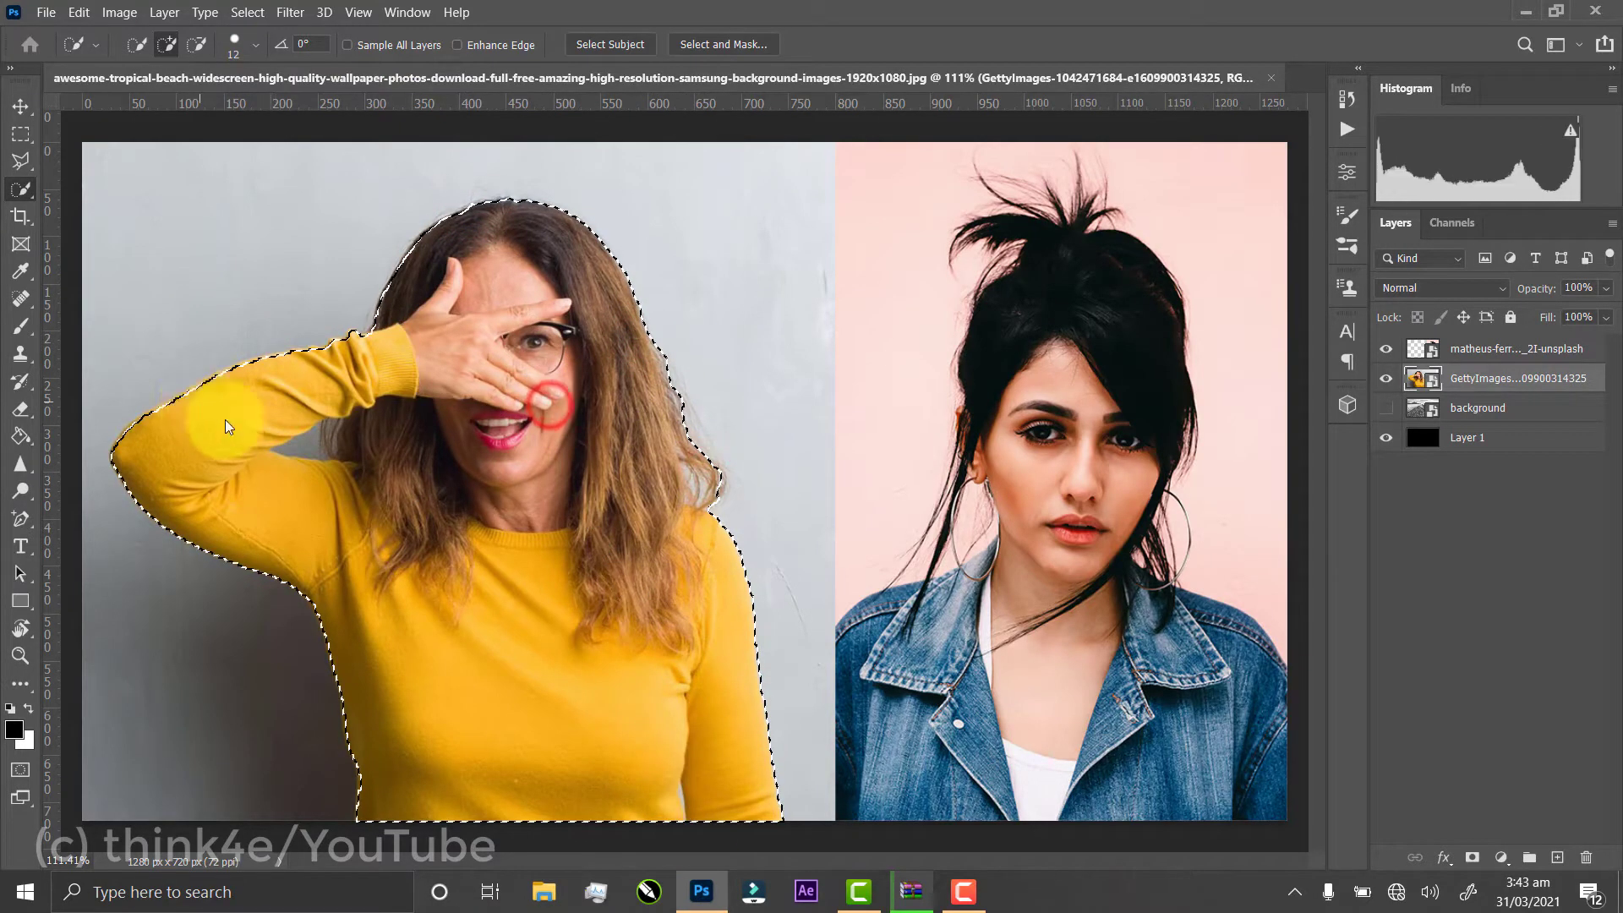
{"action": "left_click", "coordinate": [201, 50]}
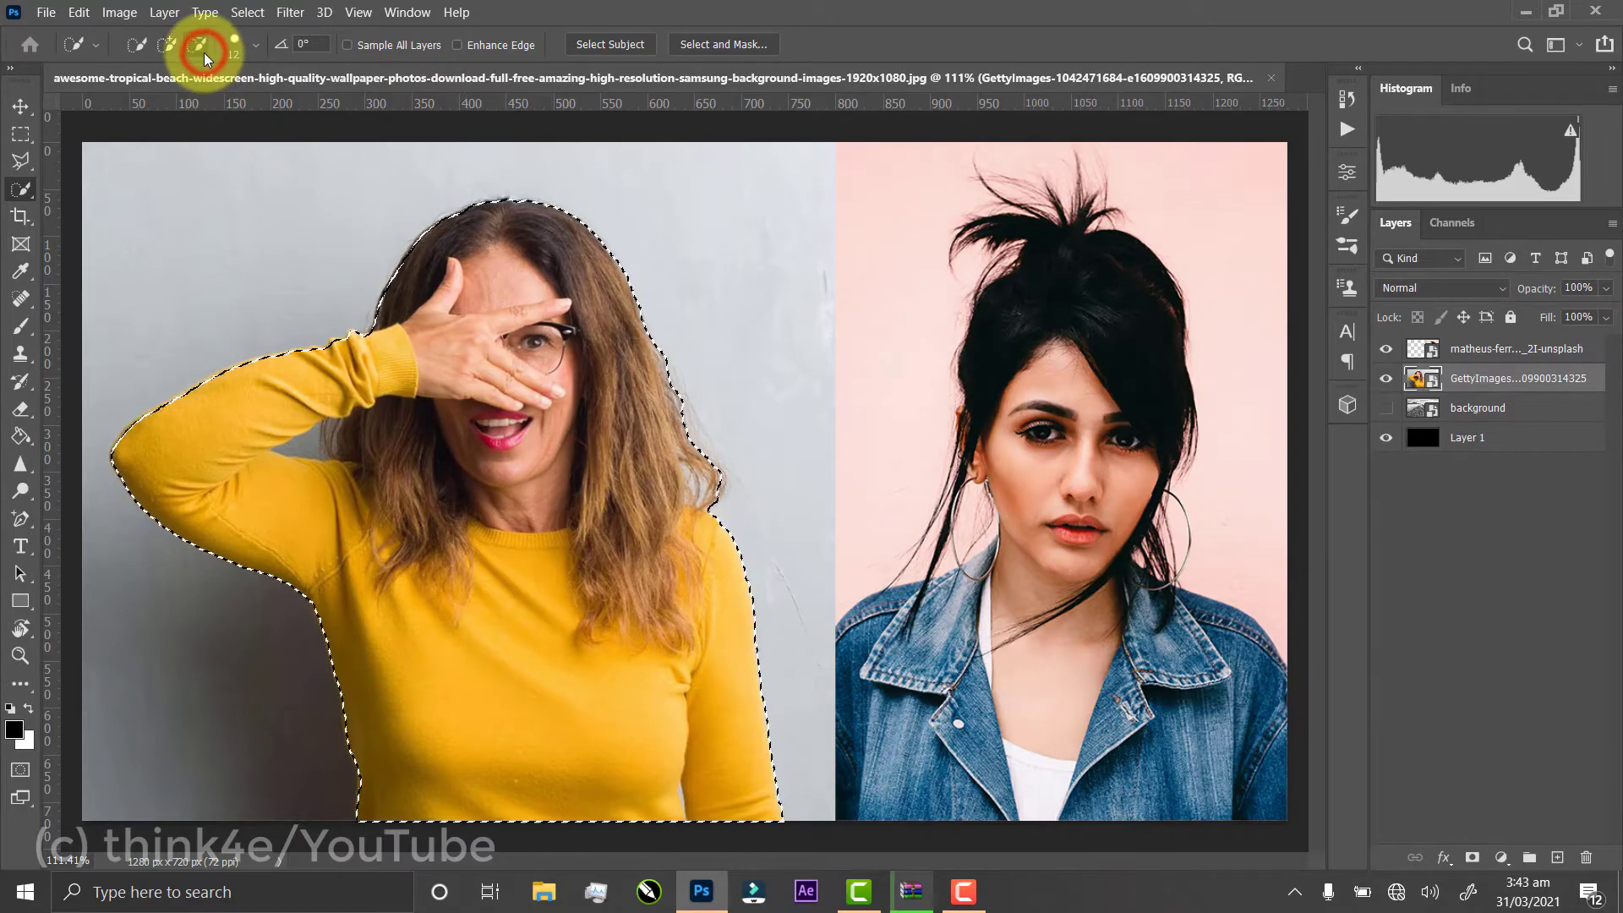
{"action": "left_click", "coordinate": [310, 447]}
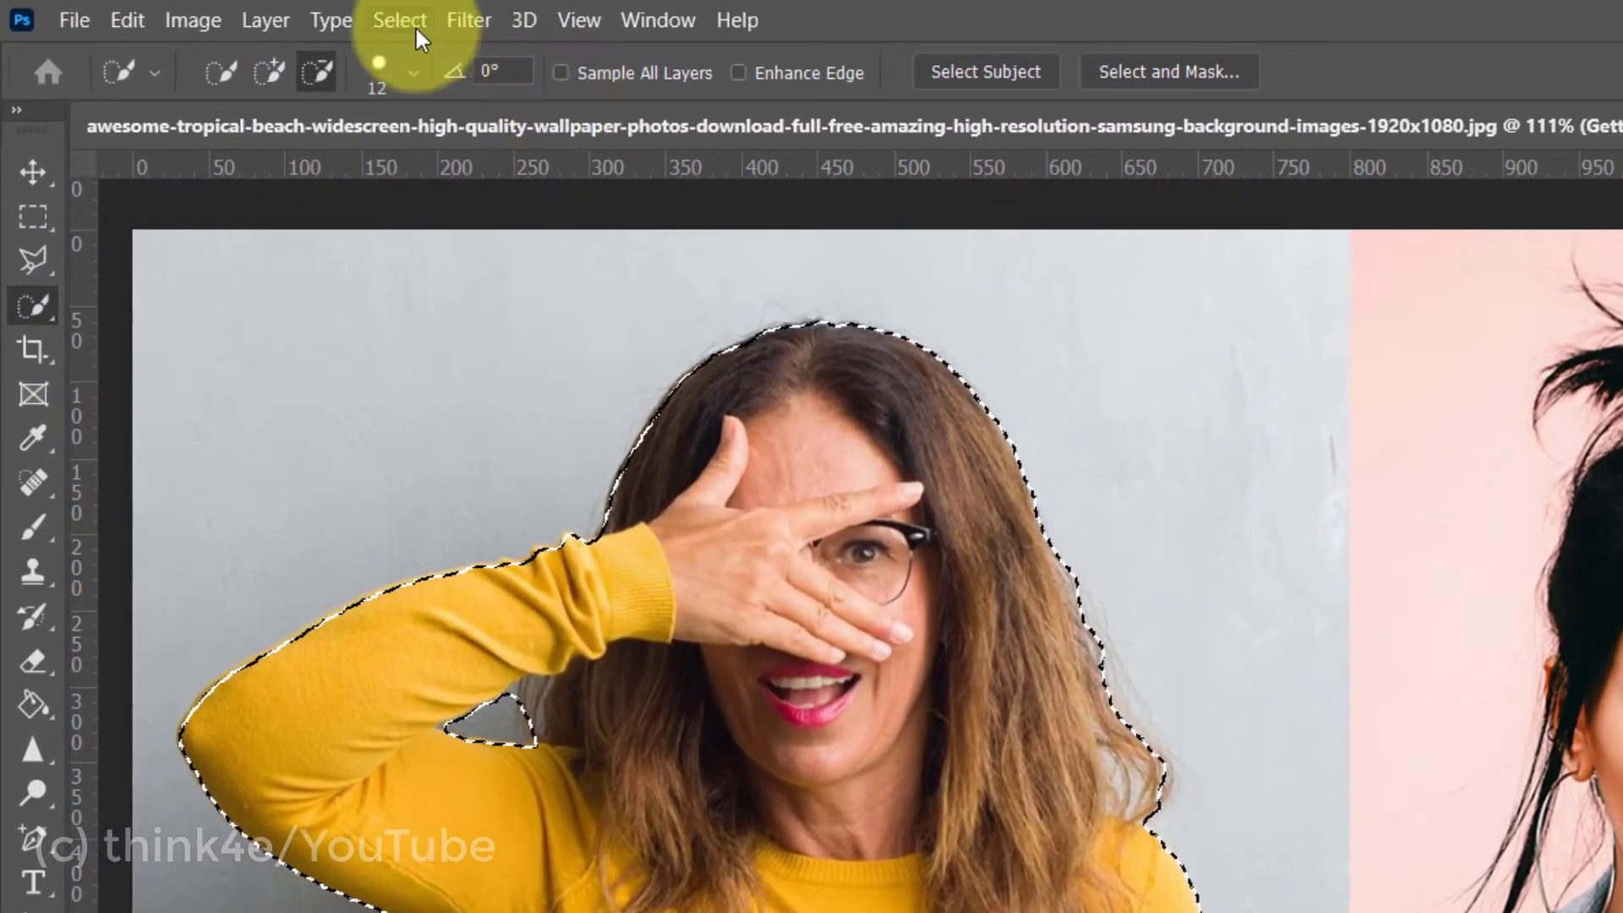
Open the selection in the classic Refine Edge dialog with Smart Radius enabled and the view mode set to On Layers
{"action": "left_click", "coordinate": [400, 20]}
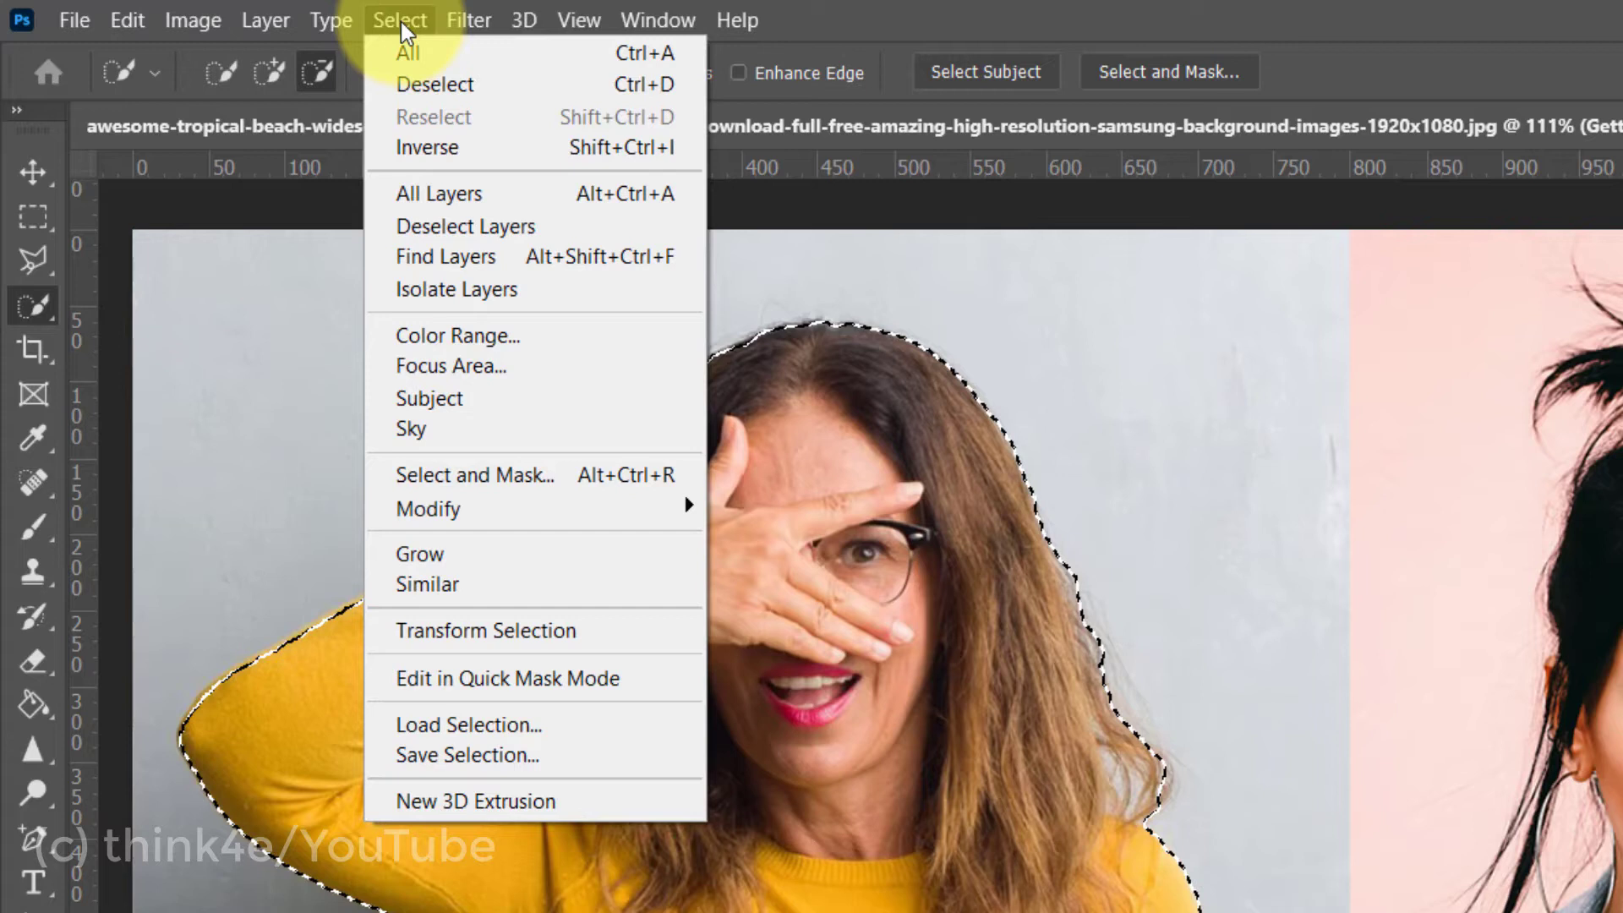
{"action": "key", "text": "shift"}
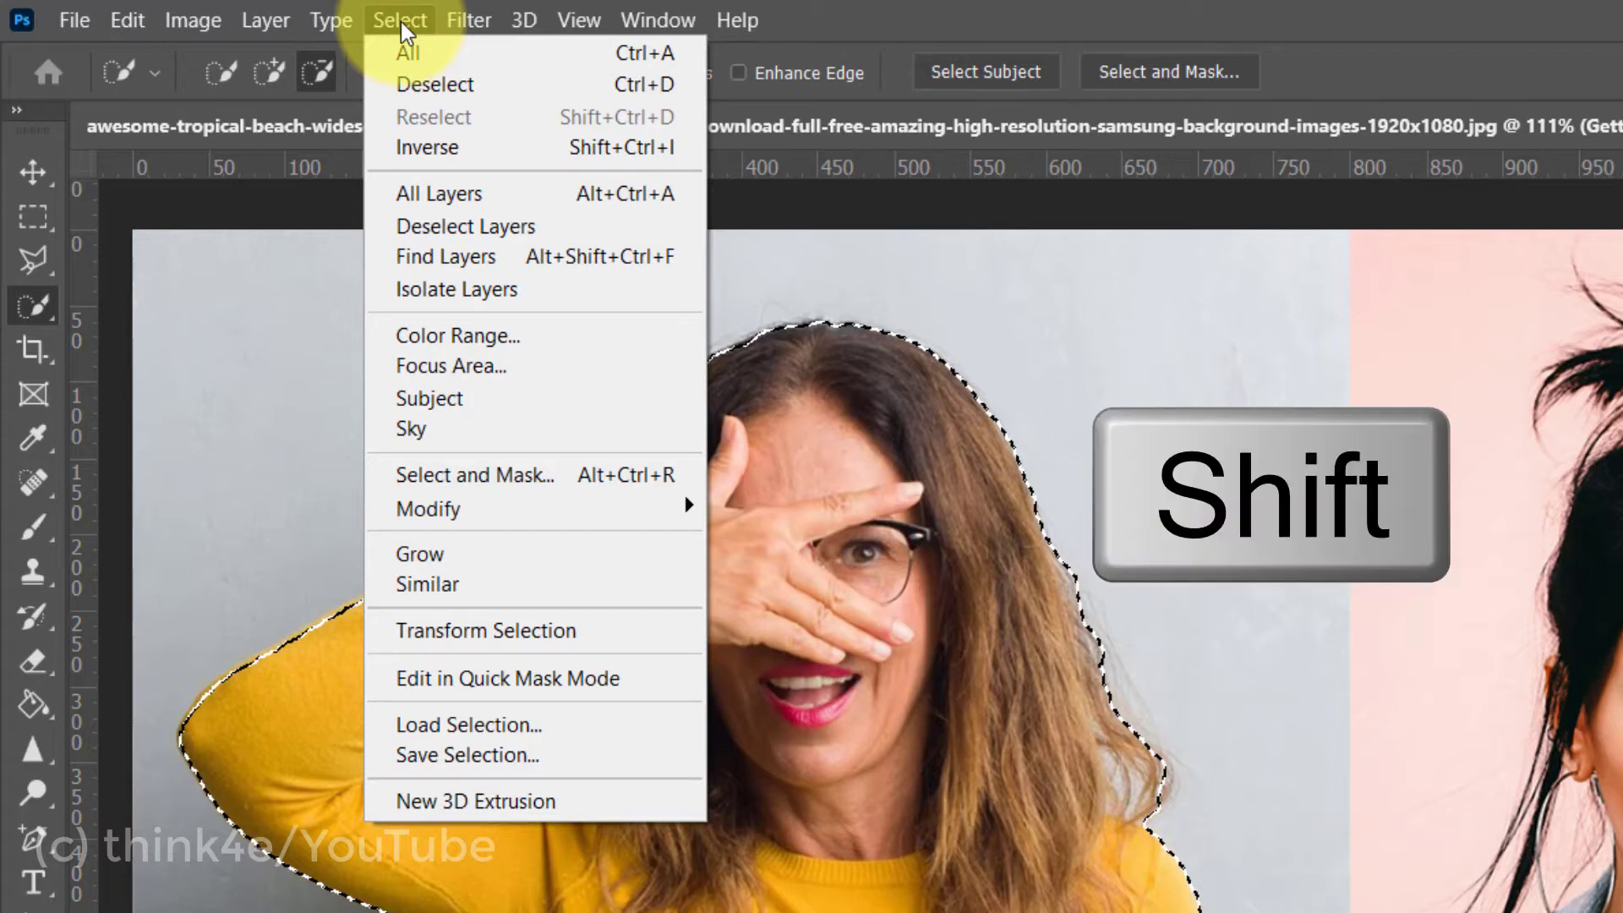
{"action": "left_click", "coordinate": [436, 471], "text": "shift"}
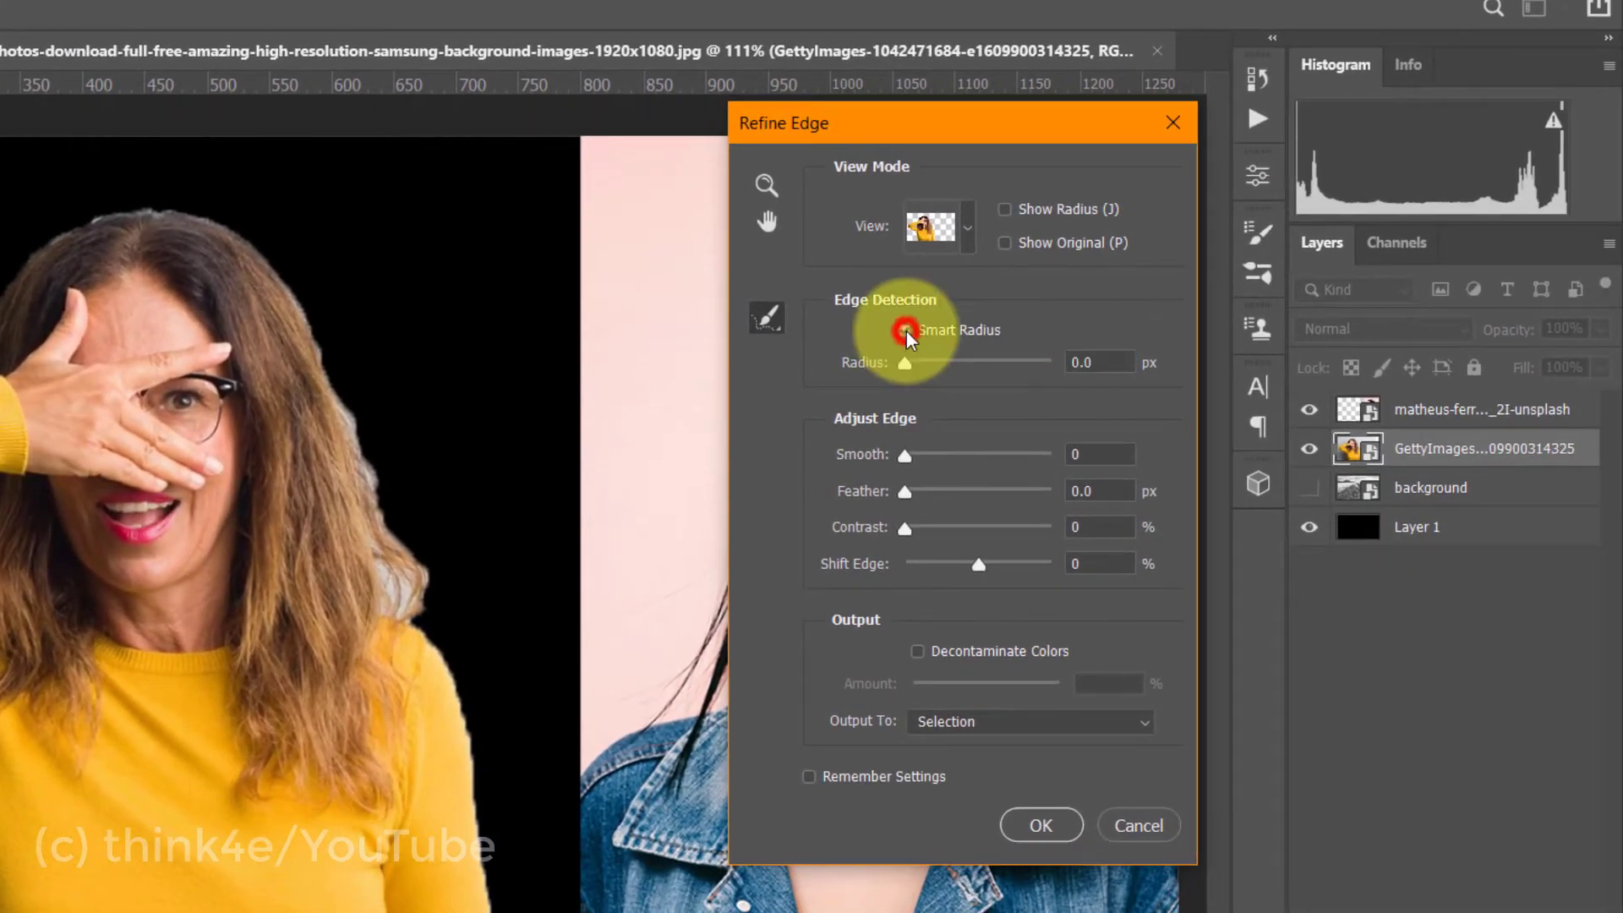
{"action": "left_click", "coordinate": [904, 330]}
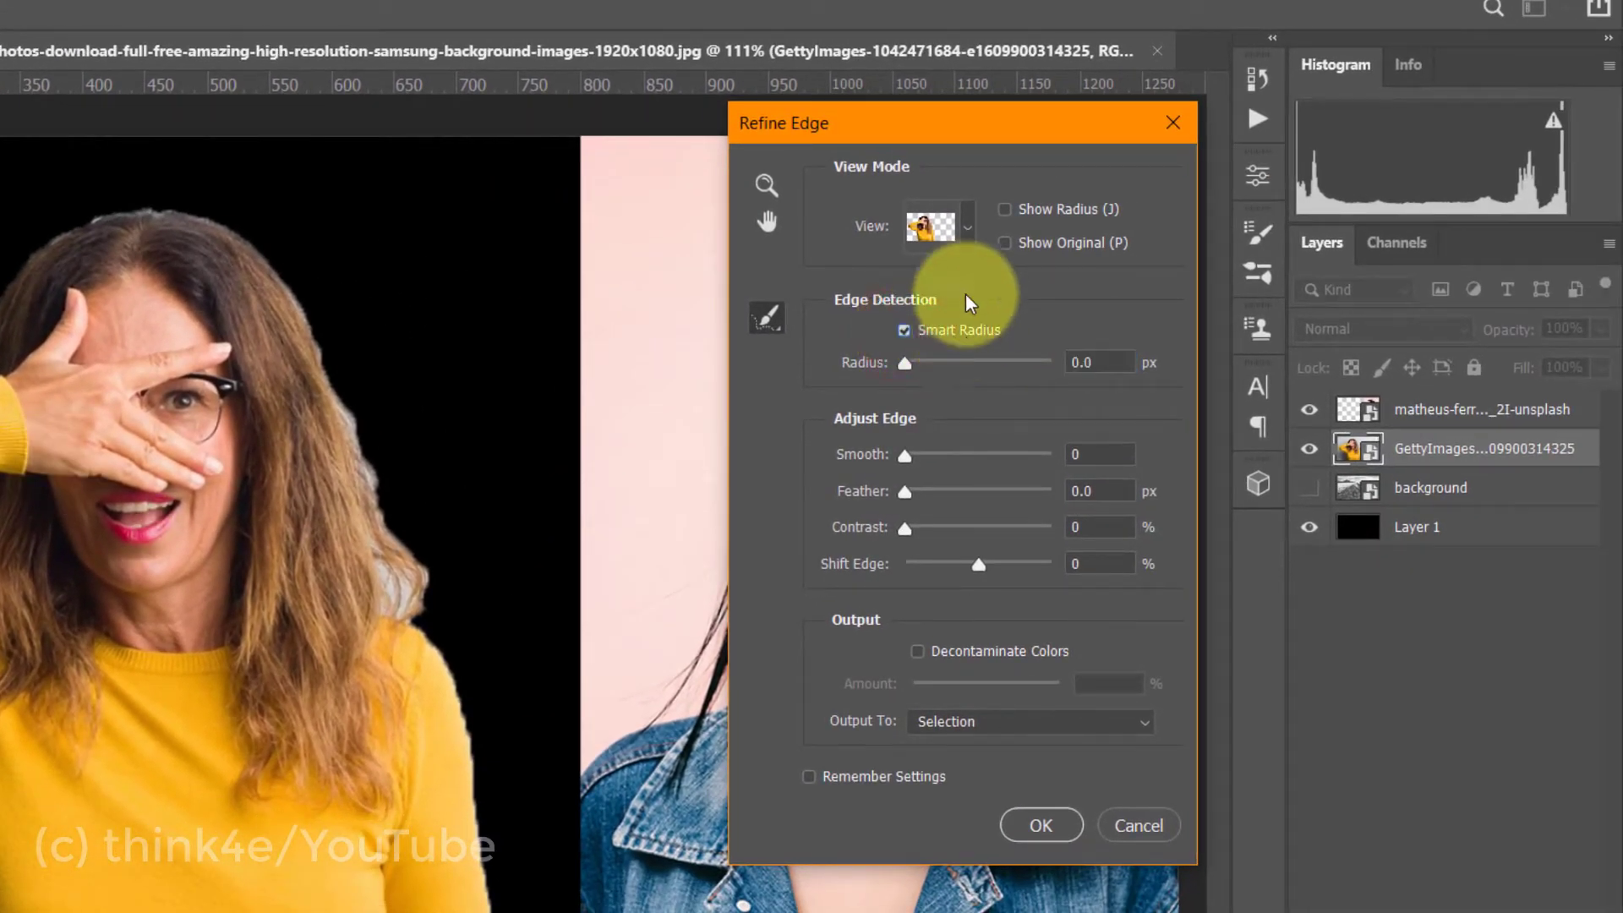
{"action": "left_click", "coordinate": [937, 227]}
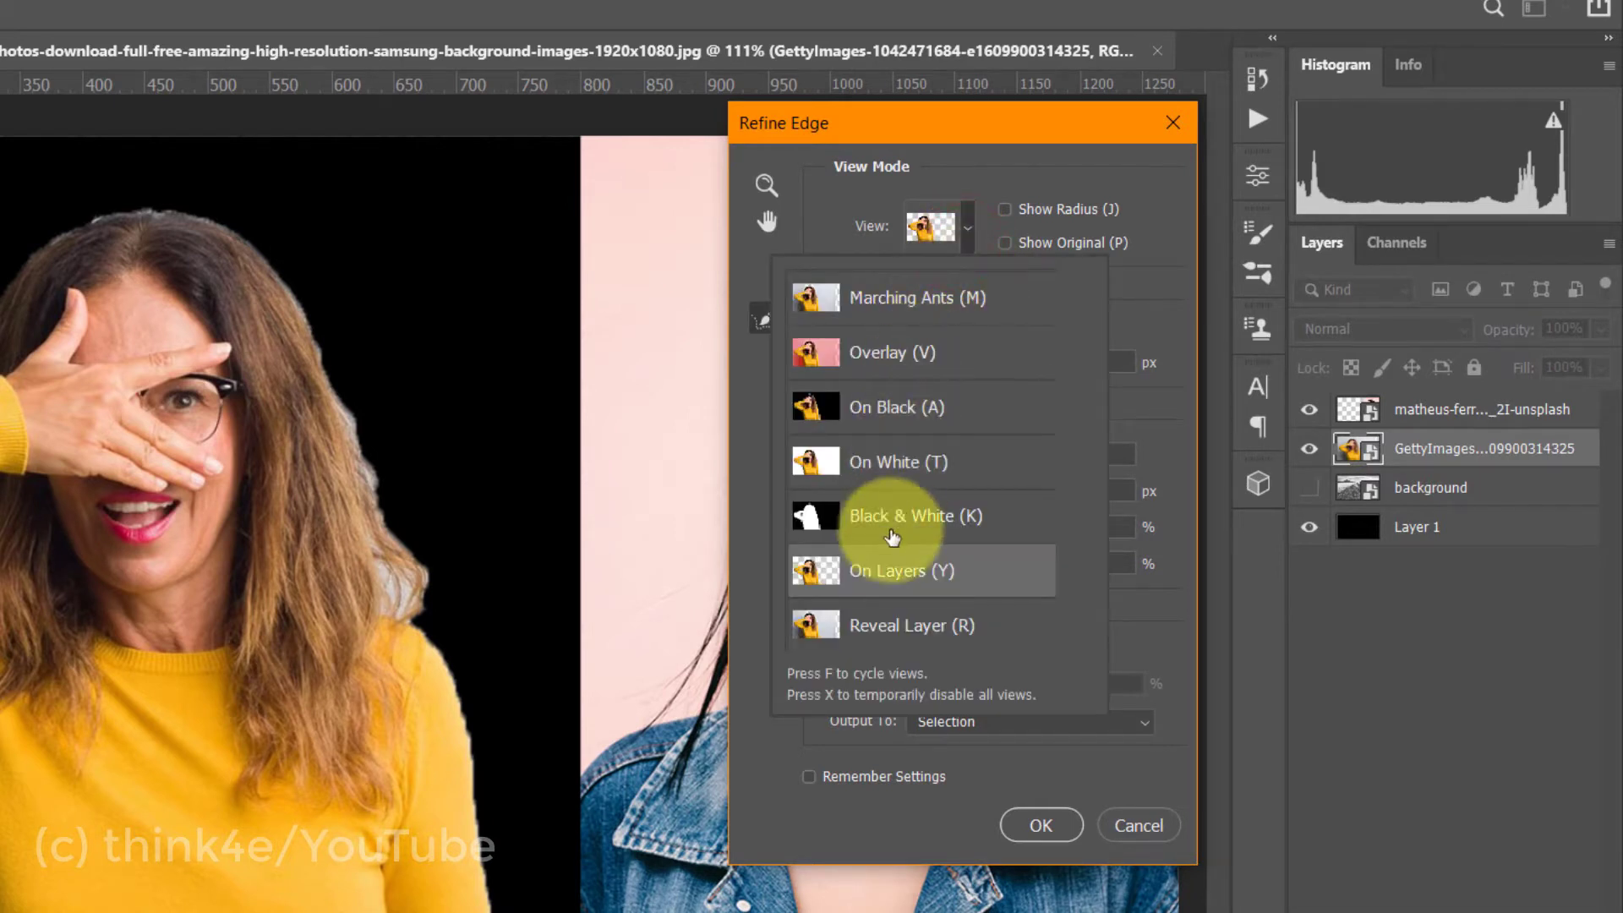
{"action": "left_click", "coordinate": [889, 574]}
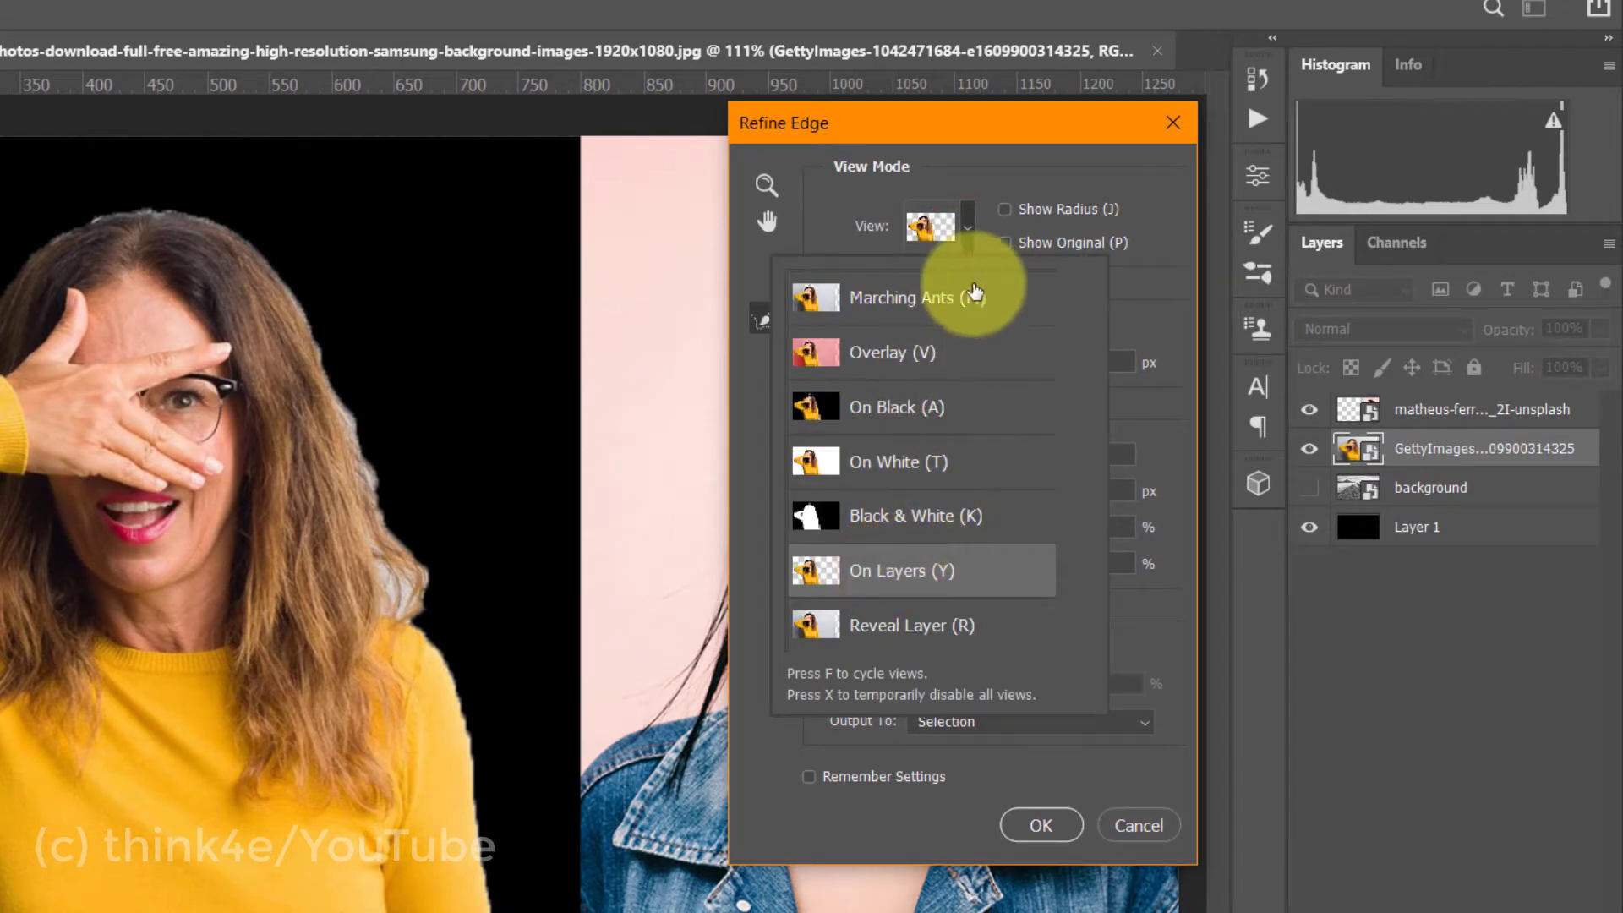
{"action": "left_click", "coordinate": [972, 232]}
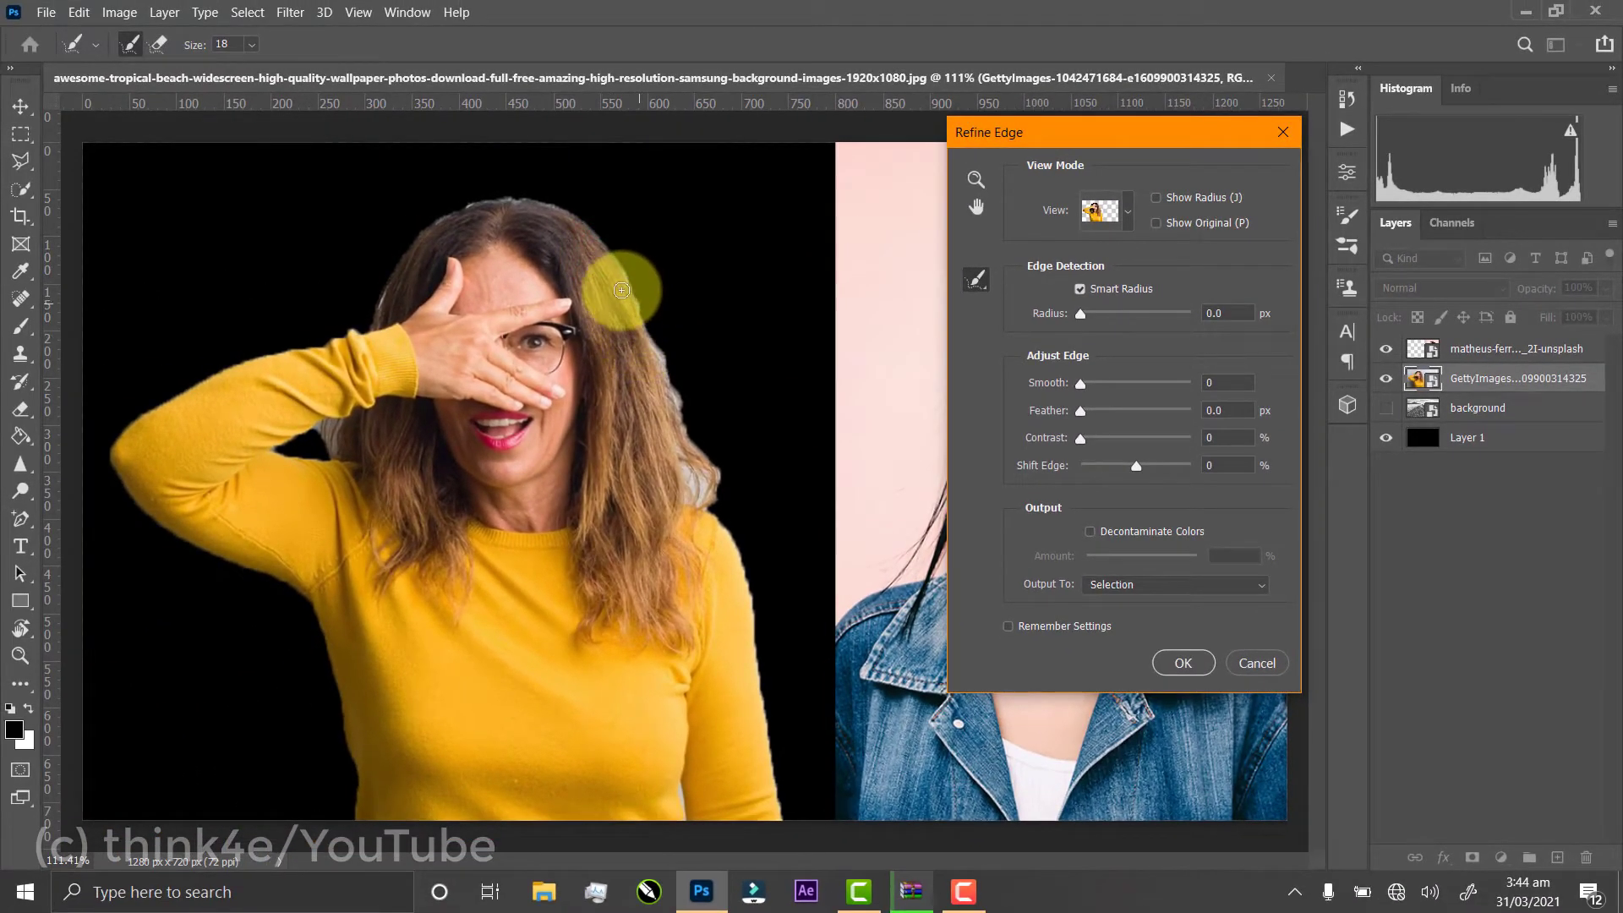
Brush along the yellow-sweater woman's hair and body edges to refine them, and output the cutout to a new layer
{"action": "mouse_move", "coordinate": [618, 262]}
{"action": "left_mouse_down"}
{"action": "mouse_move", "coordinate": [669, 399]}
{"action": "mouse_move", "coordinate": [660, 420]}
{"action": "mouse_move", "coordinate": [714, 476]}
{"action": "mouse_move", "coordinate": [685, 466]}
{"action": "mouse_move", "coordinate": [701, 500]}
{"action": "mouse_move", "coordinate": [693, 457]}
{"action": "mouse_move", "coordinate": [708, 495]}
{"action": "mouse_move", "coordinate": [685, 487]}
{"action": "mouse_move", "coordinate": [722, 476]}
{"action": "mouse_move", "coordinate": [685, 428]}
{"action": "mouse_move", "coordinate": [762, 530]}
{"action": "mouse_move", "coordinate": [706, 507]}
{"action": "mouse_move", "coordinate": [734, 556]}
{"action": "mouse_move", "coordinate": [724, 607]}
{"action": "mouse_move", "coordinate": [745, 582]}
{"action": "mouse_move", "coordinate": [765, 745]}
{"action": "left_mouse_up"}
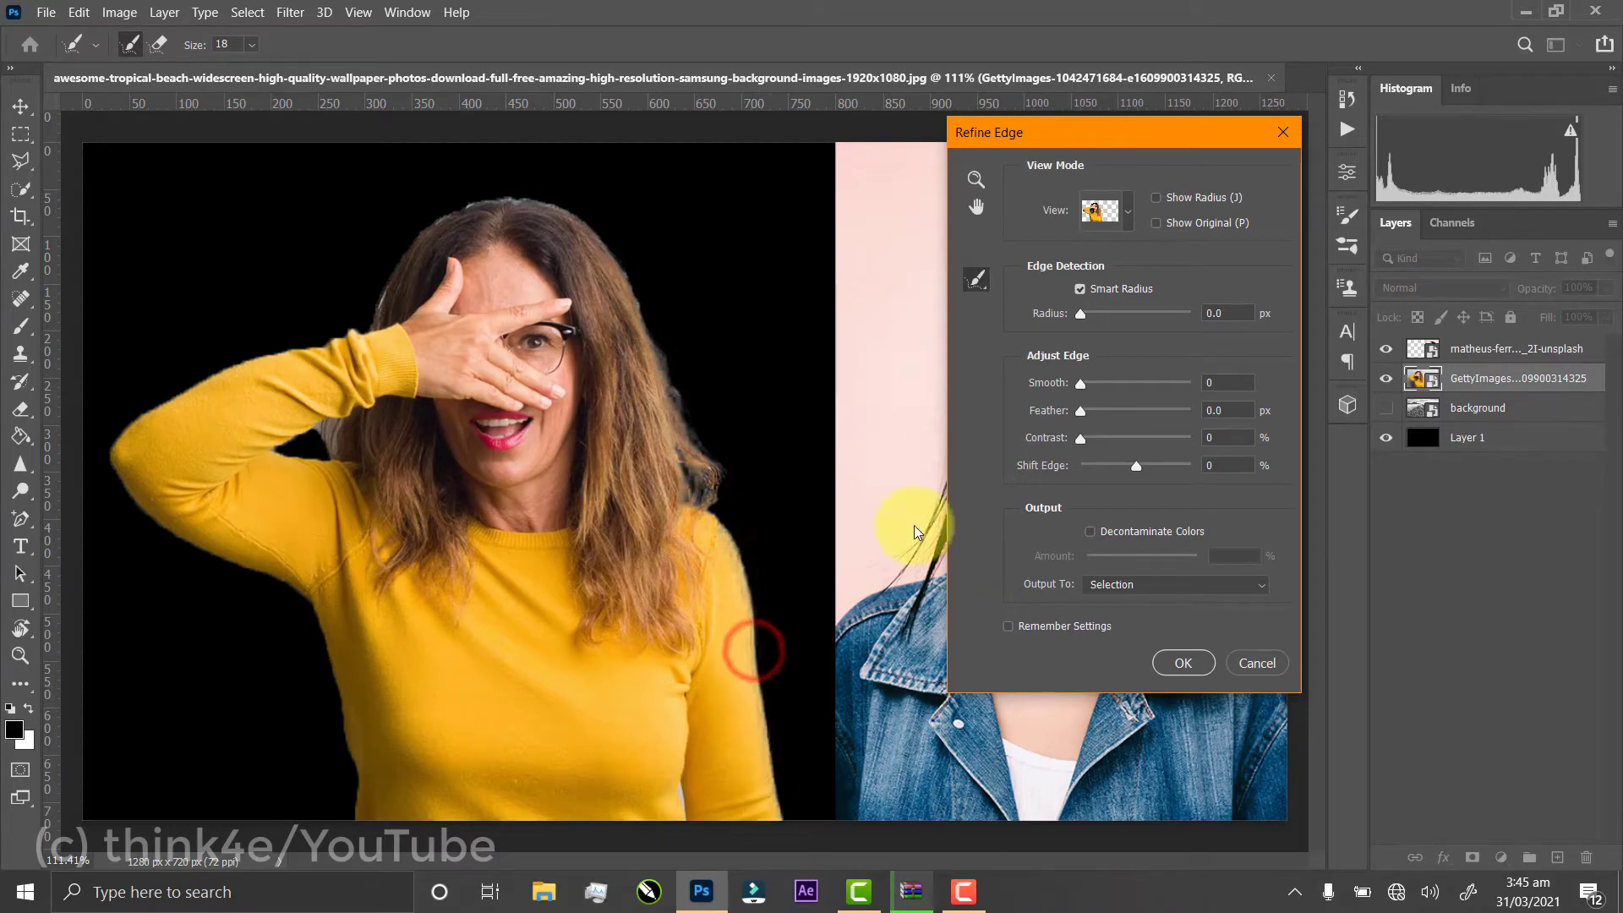
{"action": "mouse_move", "coordinate": [304, 456]}
{"action": "left_mouse_down"}
{"action": "mouse_move", "coordinate": [337, 428]}
{"action": "mouse_move", "coordinate": [339, 456]}
{"action": "mouse_move", "coordinate": [382, 456]}
{"action": "mouse_move", "coordinate": [282, 448]}
{"action": "mouse_move", "coordinate": [322, 430]}
{"action": "mouse_move", "coordinate": [321, 474]}
{"action": "mouse_move", "coordinate": [276, 456]}
{"action": "mouse_move", "coordinate": [437, 233]}
{"action": "mouse_move", "coordinate": [475, 208]}
{"action": "mouse_move", "coordinate": [563, 215]}
{"action": "mouse_move", "coordinate": [610, 264]}
{"action": "left_mouse_up"}
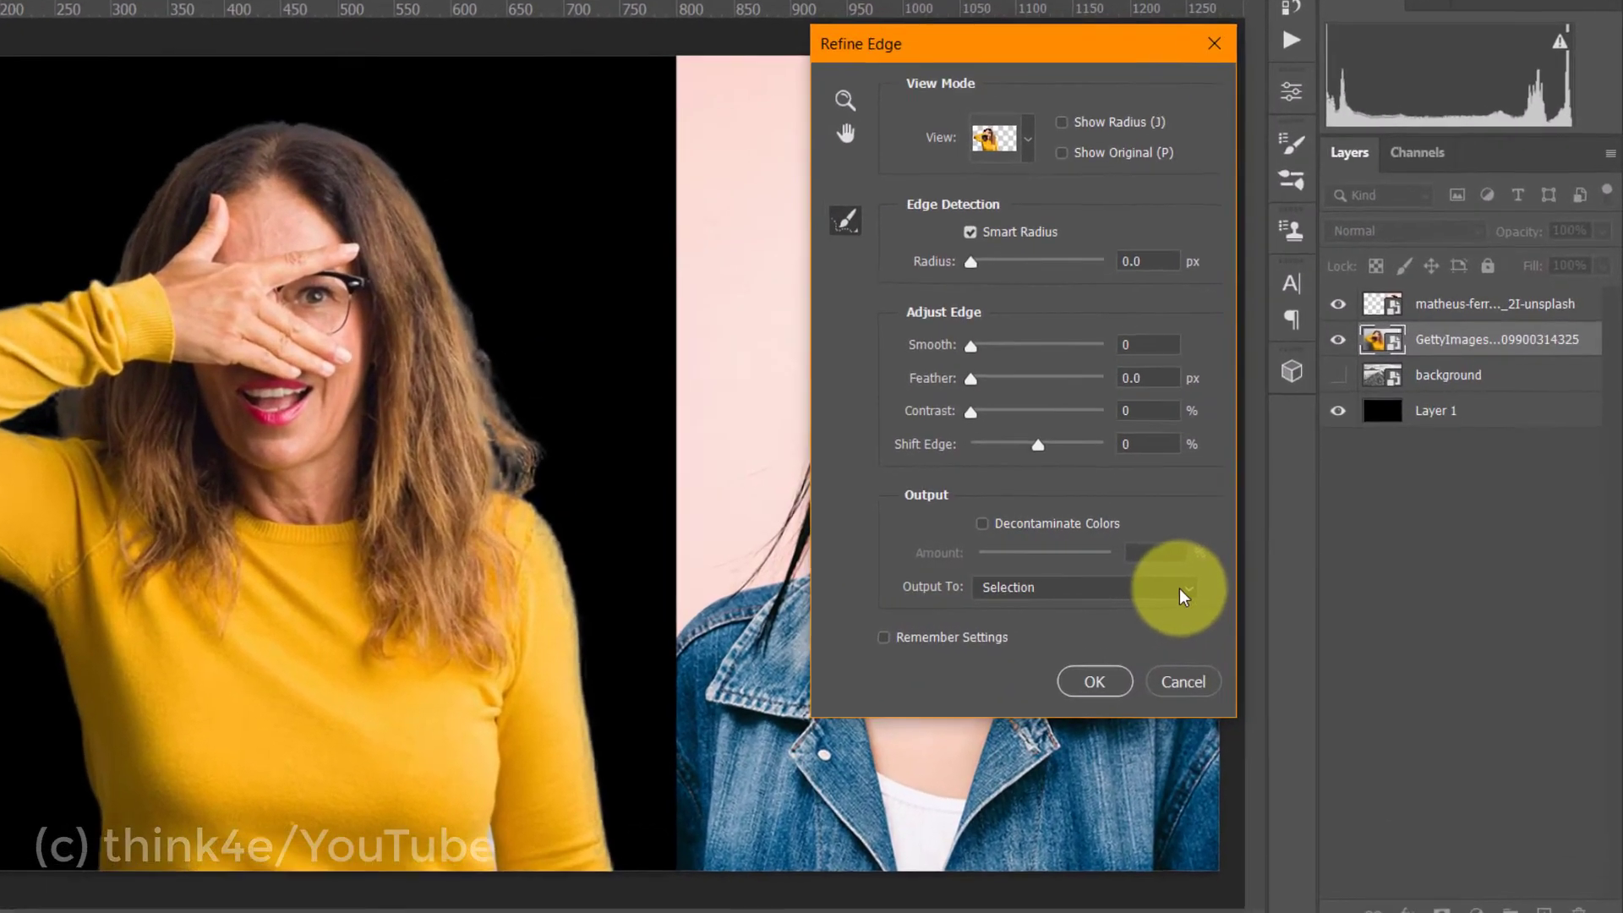
{"action": "left_click", "coordinate": [1255, 584]}
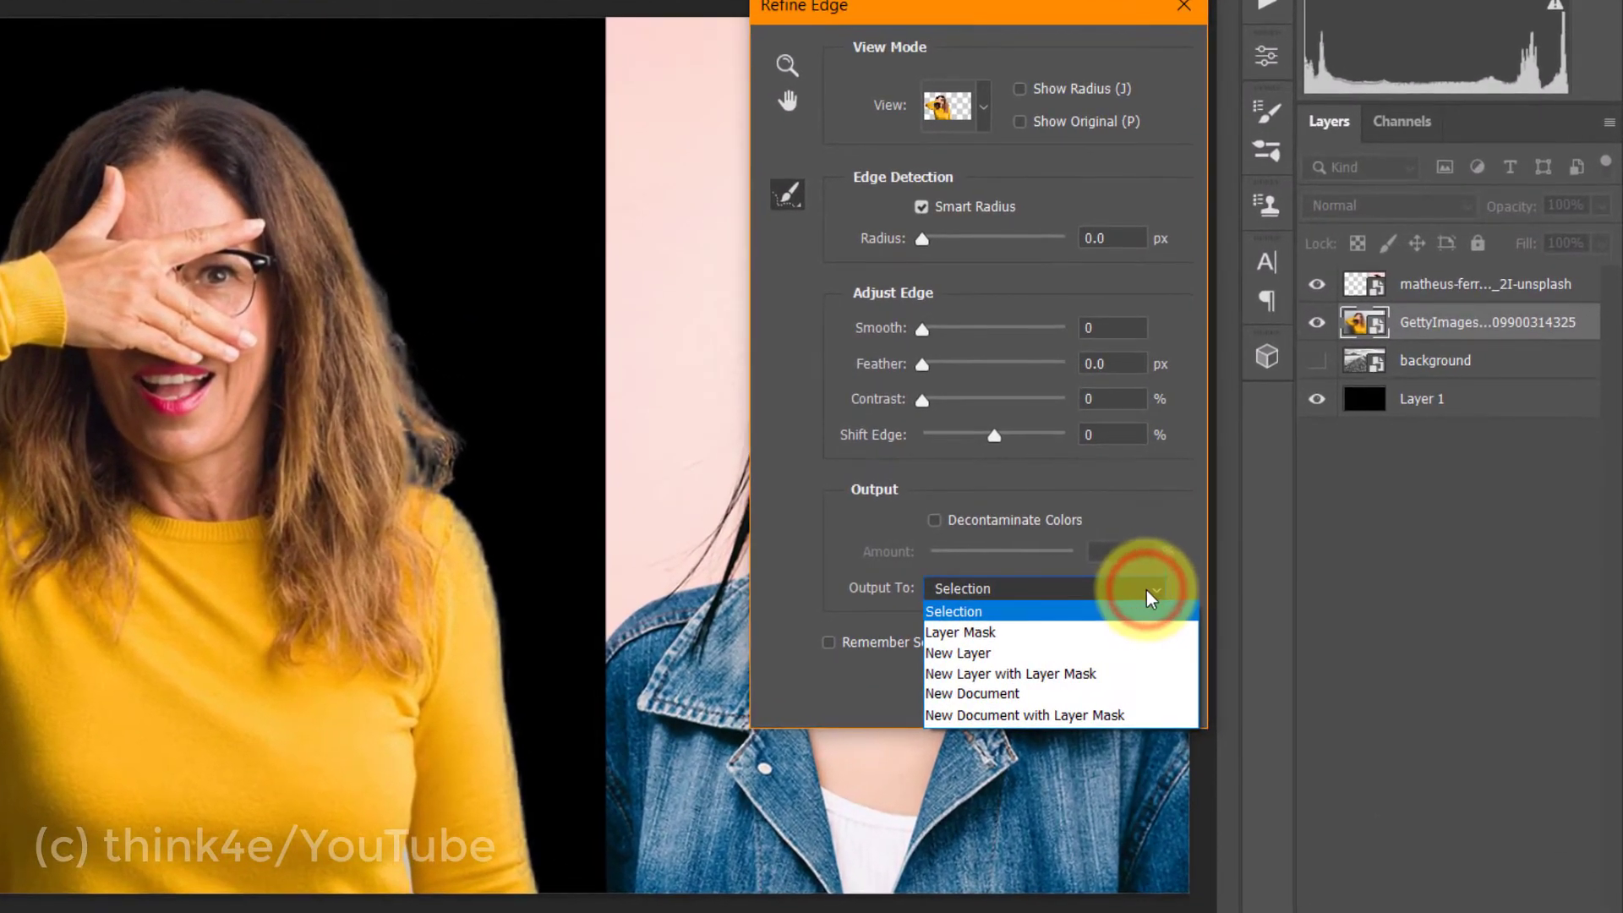
{"action": "left_click", "coordinate": [1061, 651]}
{"action": "left_click", "coordinate": [1046, 687]}
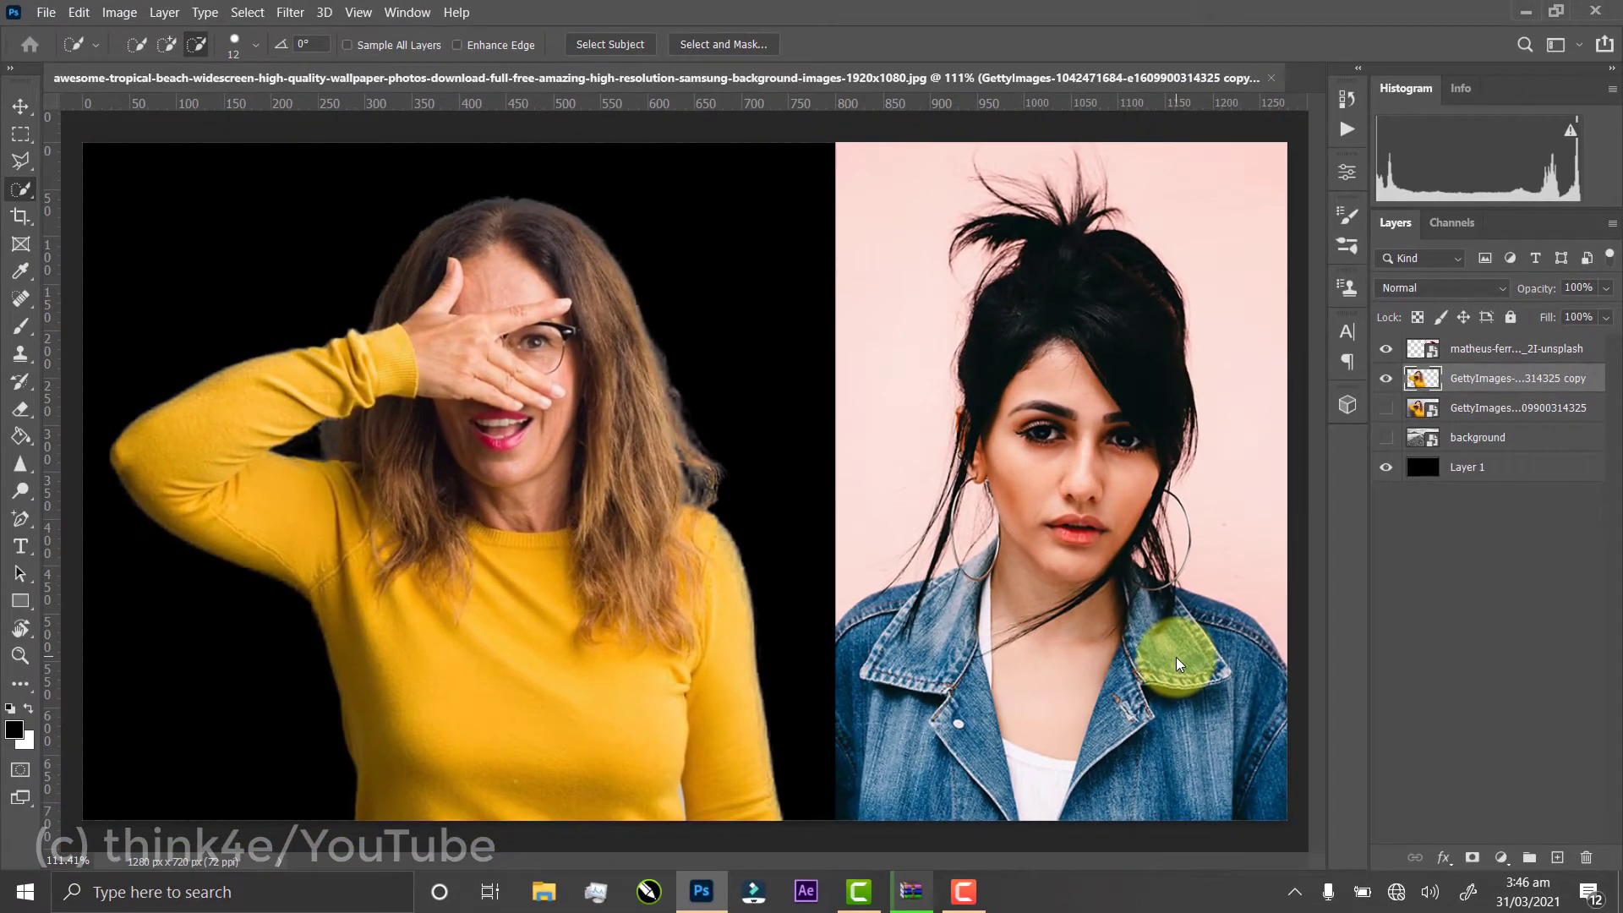
Toggle the visibility of the original yellow-sweater photo layer to compare it with the cutout, leaving it hidden
{"action": "left_click", "coordinate": [1385, 409]}
{"action": "left_click", "coordinate": [1384, 410]}
{"action": "left_click", "coordinate": [1385, 411]}
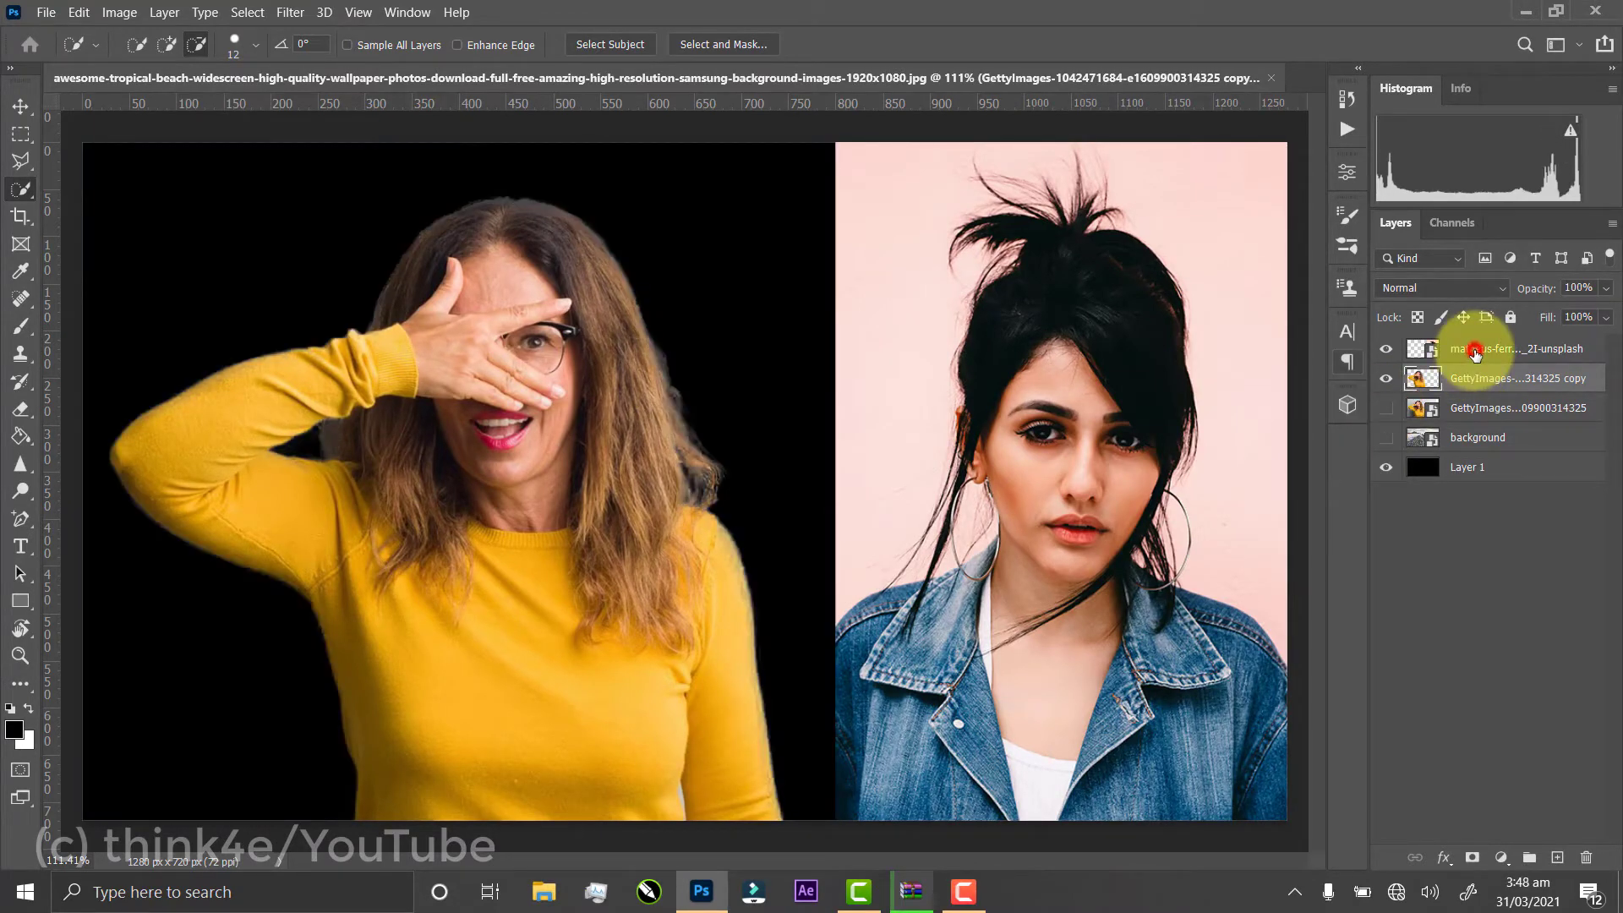
Run Select Subject on the denim-jacket woman's layer and open the selection in Select and Mask
{"action": "left_click", "coordinate": [1475, 352]}
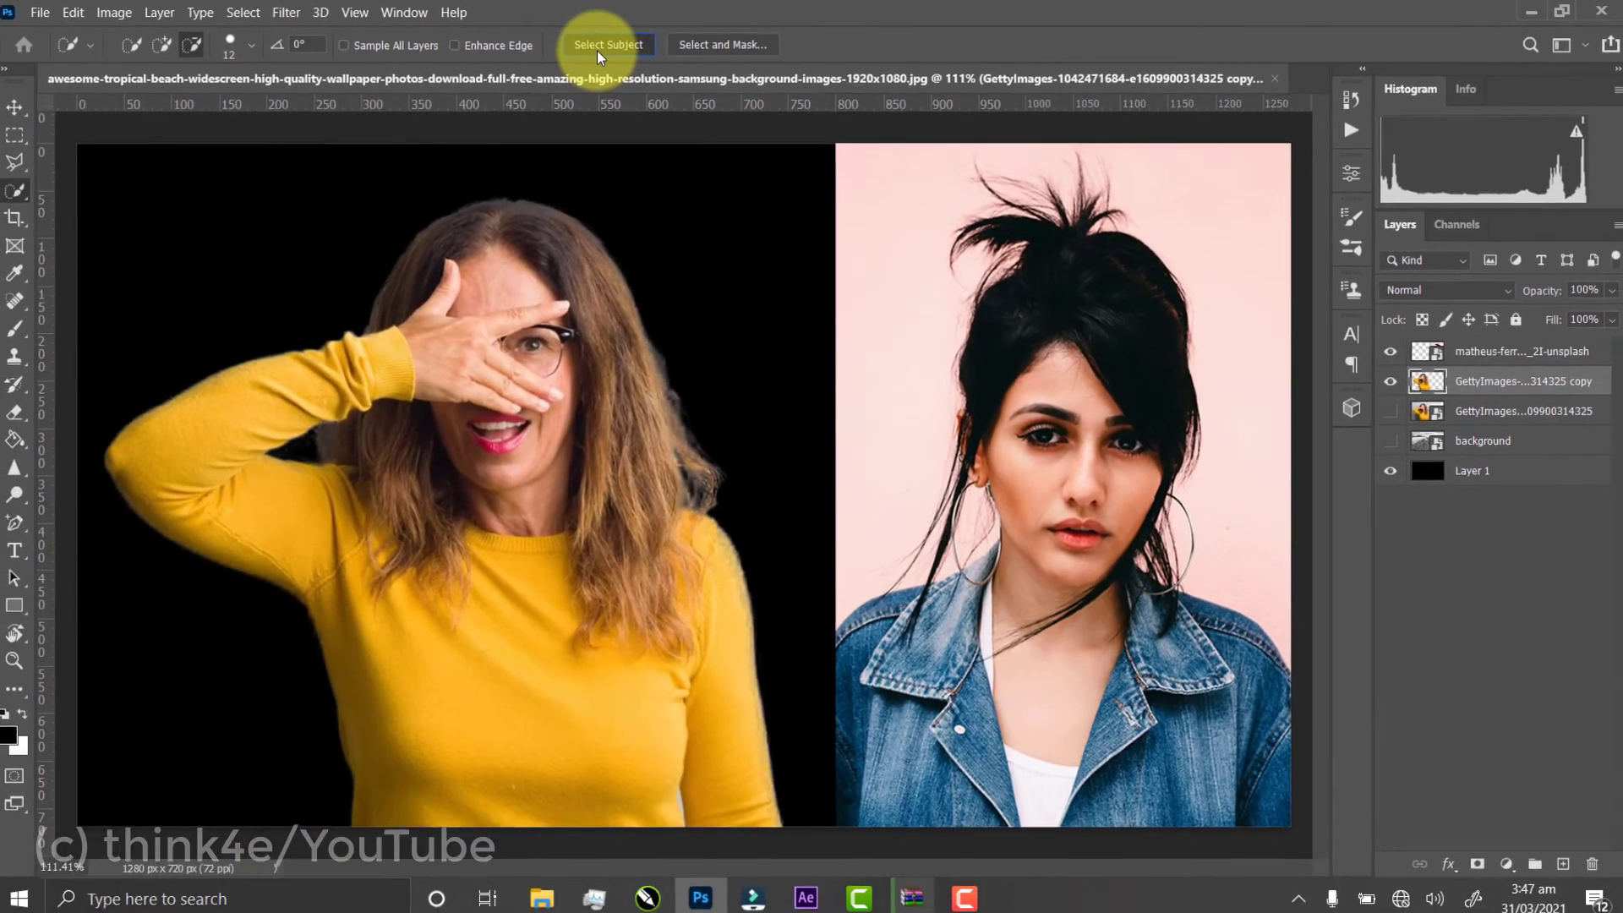
{"action": "left_click", "coordinate": [526, 64]}
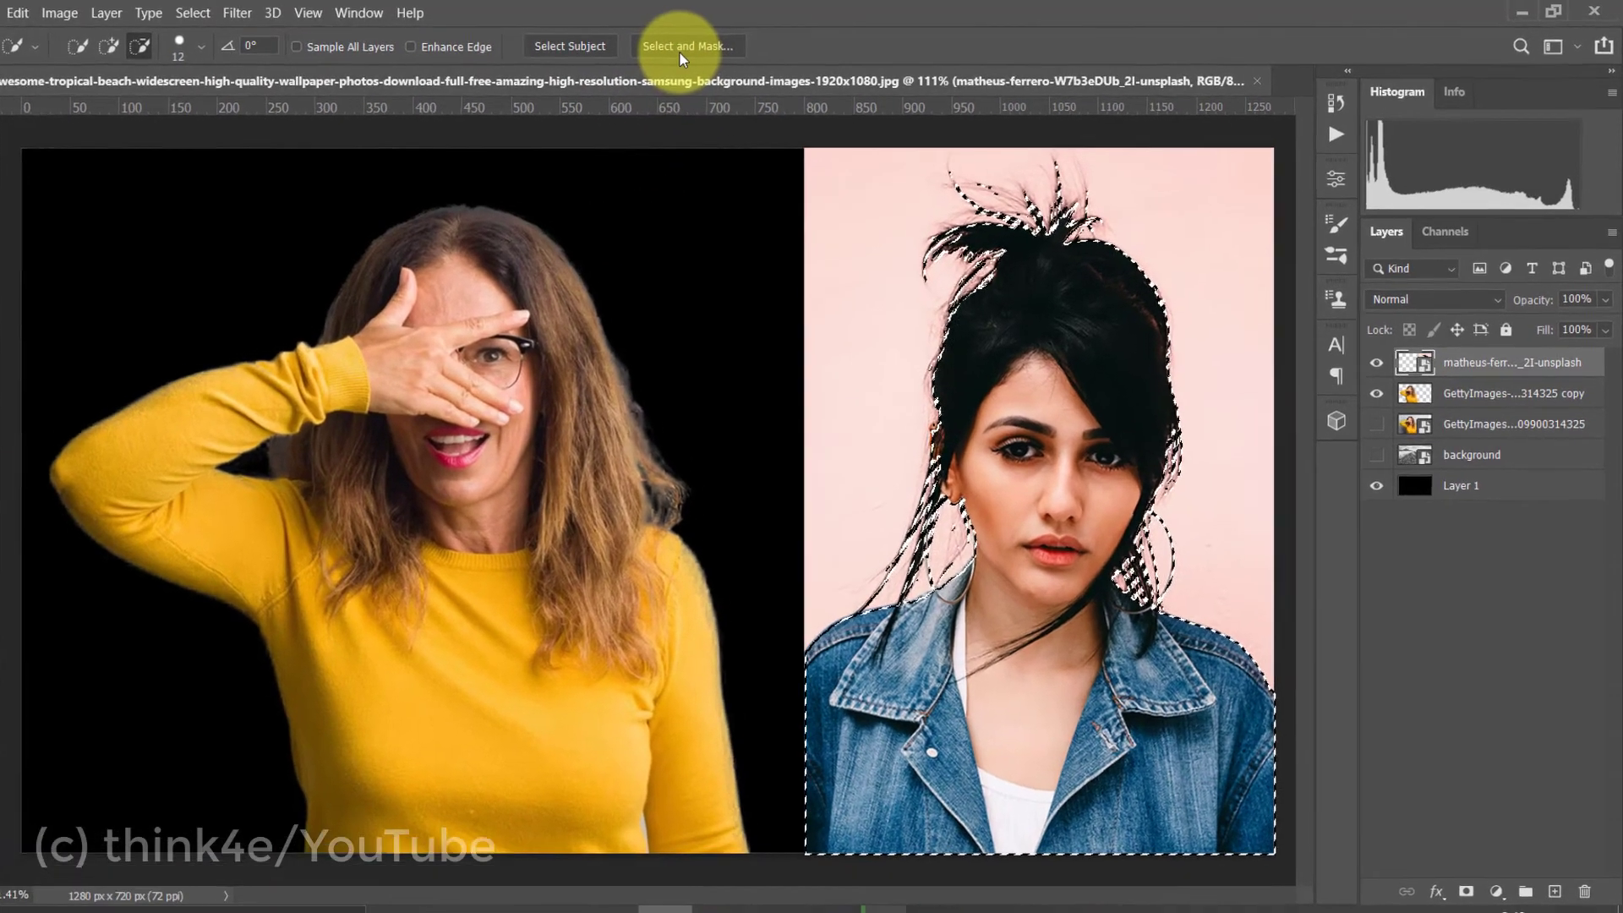
{"action": "left_click", "coordinate": [714, 50]}
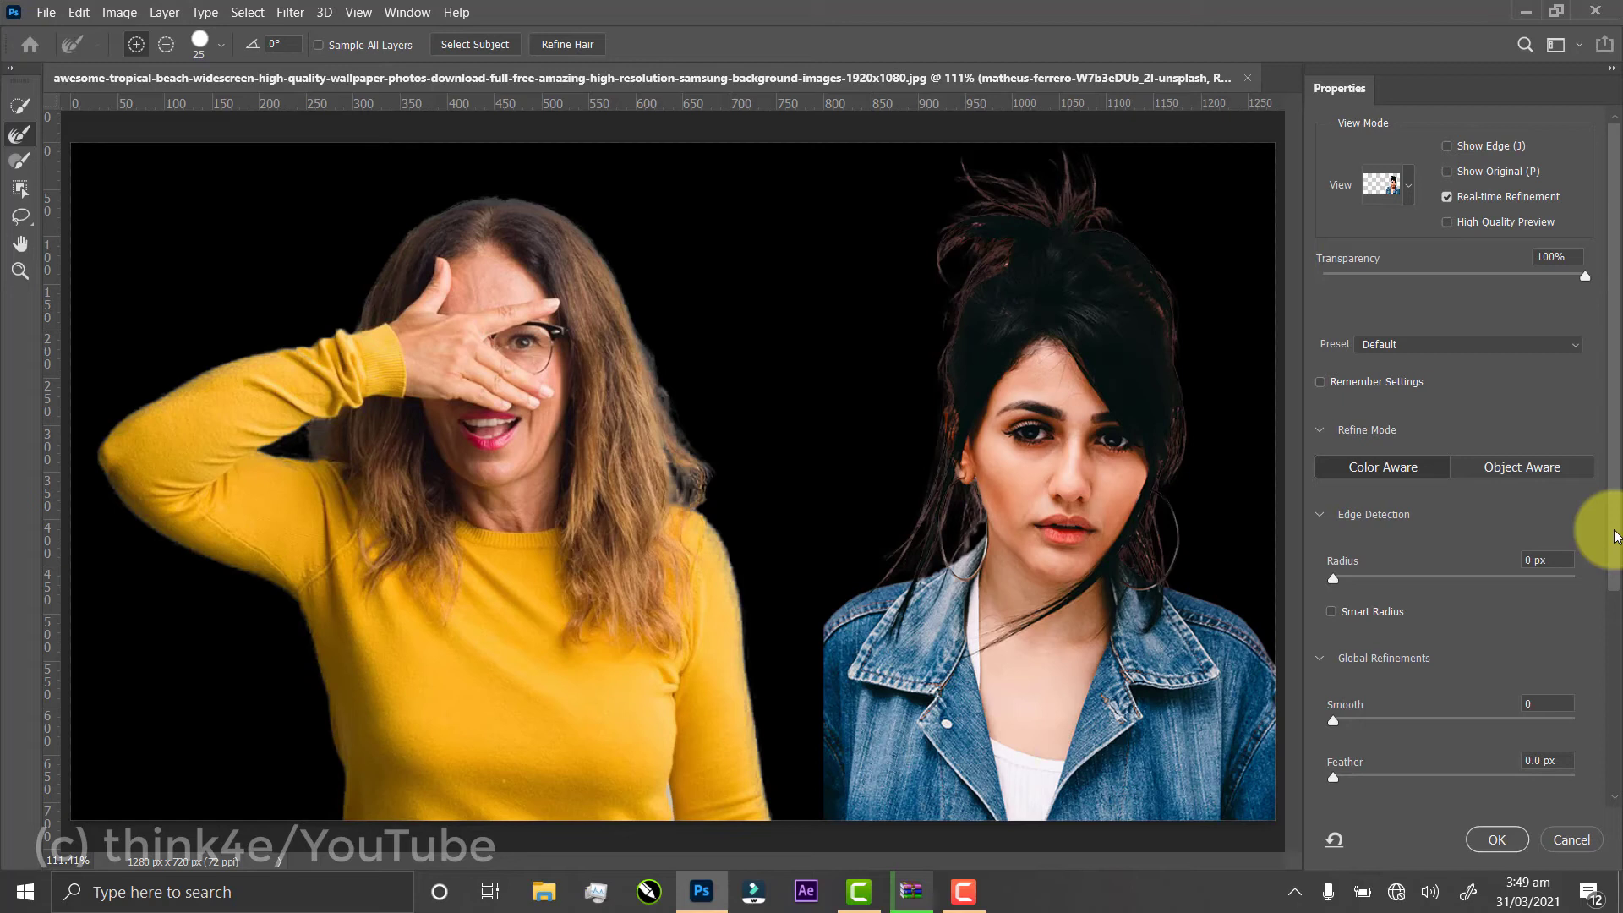
Refine the denim-jacket woman's hair and collar edges with the Refine Edge brush and output the cutout to a new layer
{"action": "left_click_drag", "start_coordinate": [1616, 536], "coordinate": [1615, 791]}
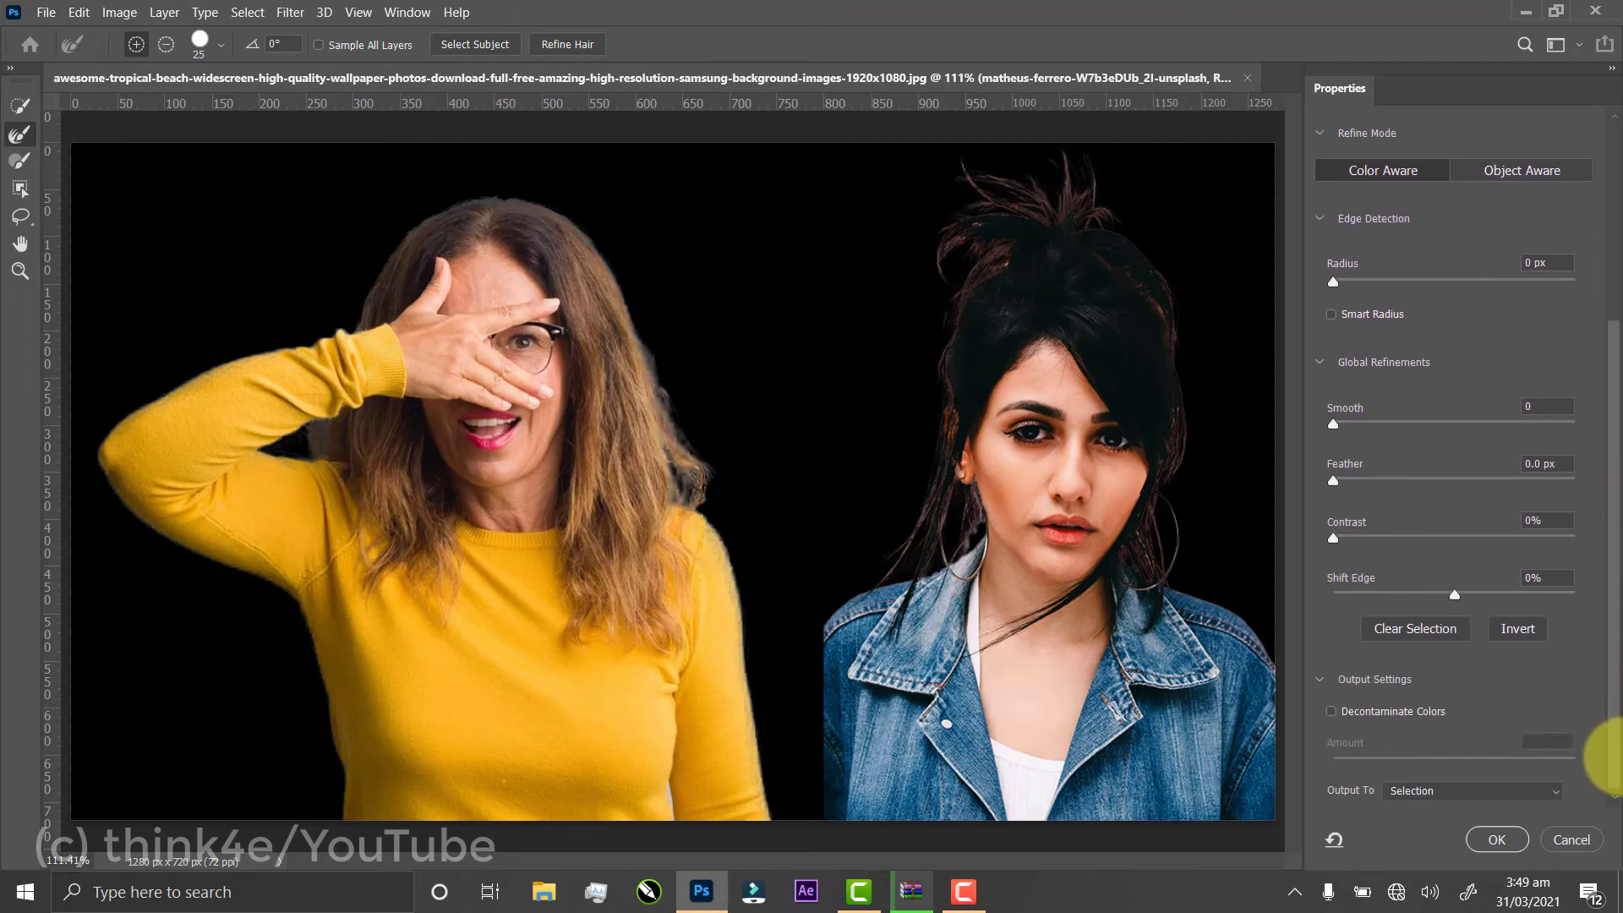
{"action": "left_click", "coordinate": [1550, 790]}
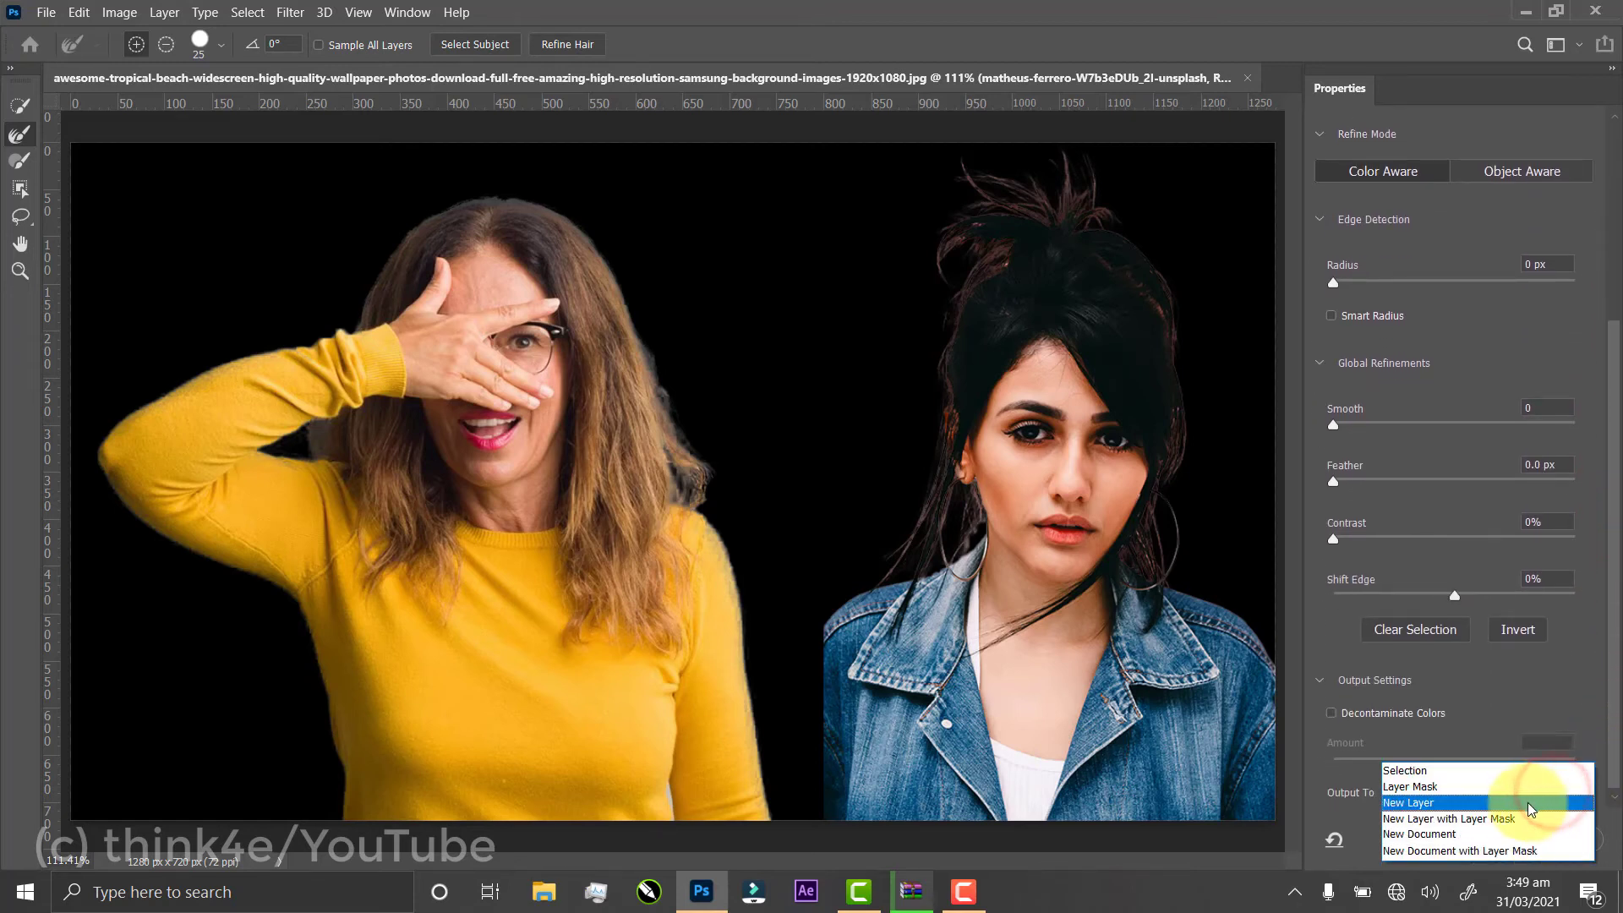
{"action": "left_click", "coordinate": [1530, 803]}
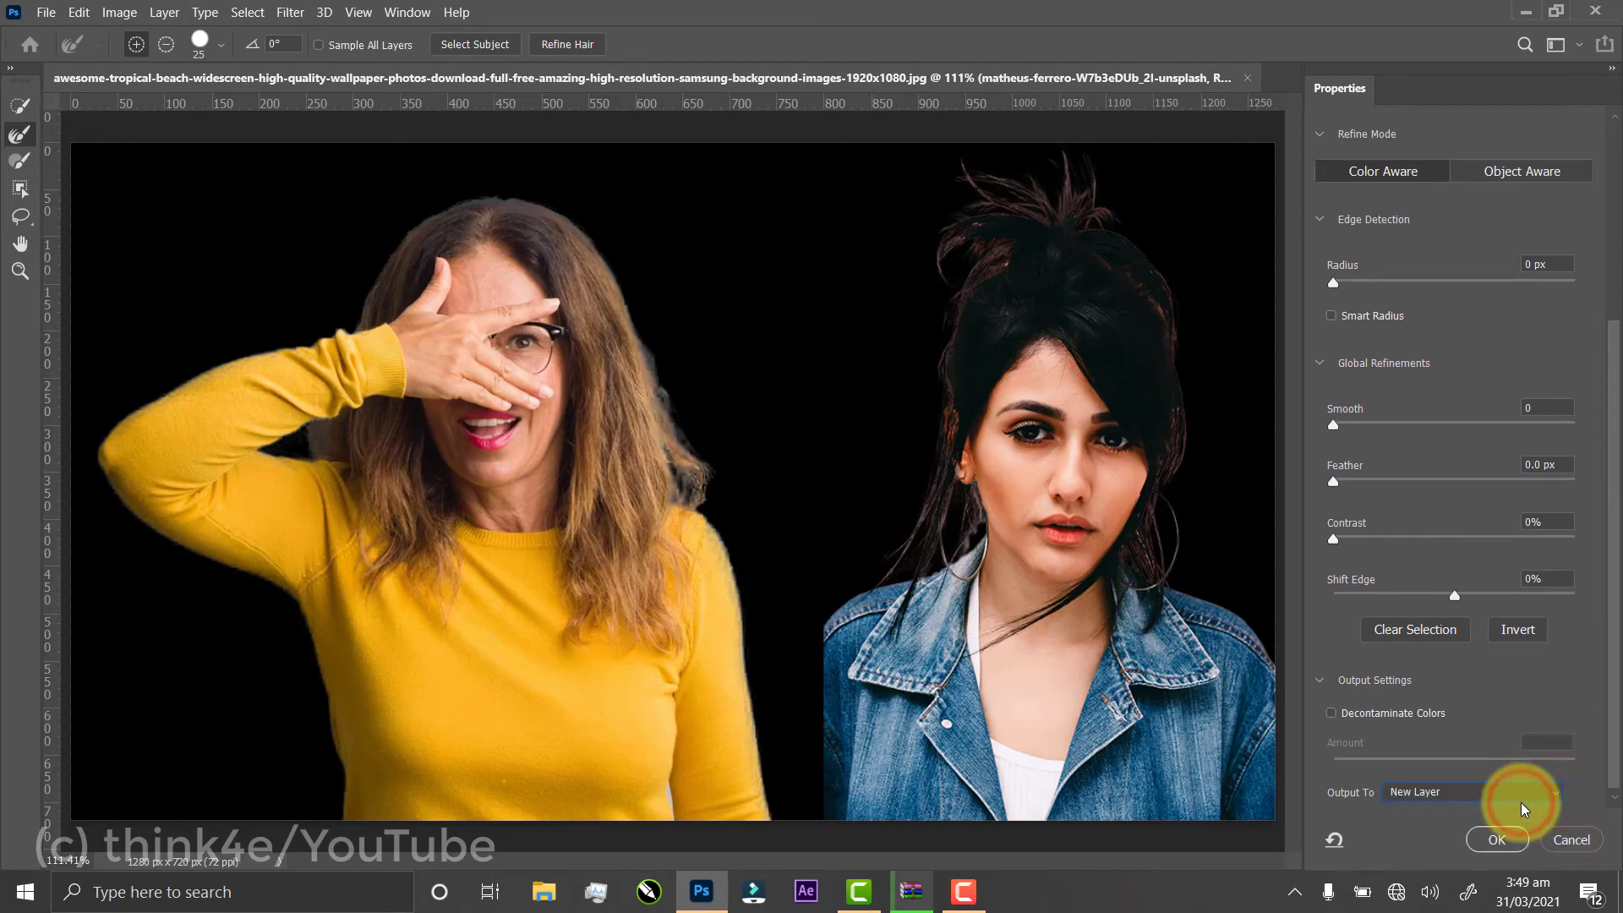
{"action": "mouse_move", "coordinate": [1159, 578]}
{"action": "left_mouse_down"}
{"action": "mouse_move", "coordinate": [1158, 487]}
{"action": "mouse_move", "coordinate": [1188, 448]}
{"action": "mouse_move", "coordinate": [1180, 347]}
{"action": "mouse_move", "coordinate": [1150, 263]}
{"action": "mouse_move", "coordinate": [1167, 312]}
{"action": "mouse_move", "coordinate": [1125, 262]}
{"action": "left_mouse_up"}
{"action": "mouse_move", "coordinate": [1099, 205]}
{"action": "left_mouse_down"}
{"action": "mouse_move", "coordinate": [1054, 192]}
{"action": "mouse_move", "coordinate": [937, 273]}
{"action": "mouse_move", "coordinate": [905, 565]}
{"action": "left_mouse_up"}
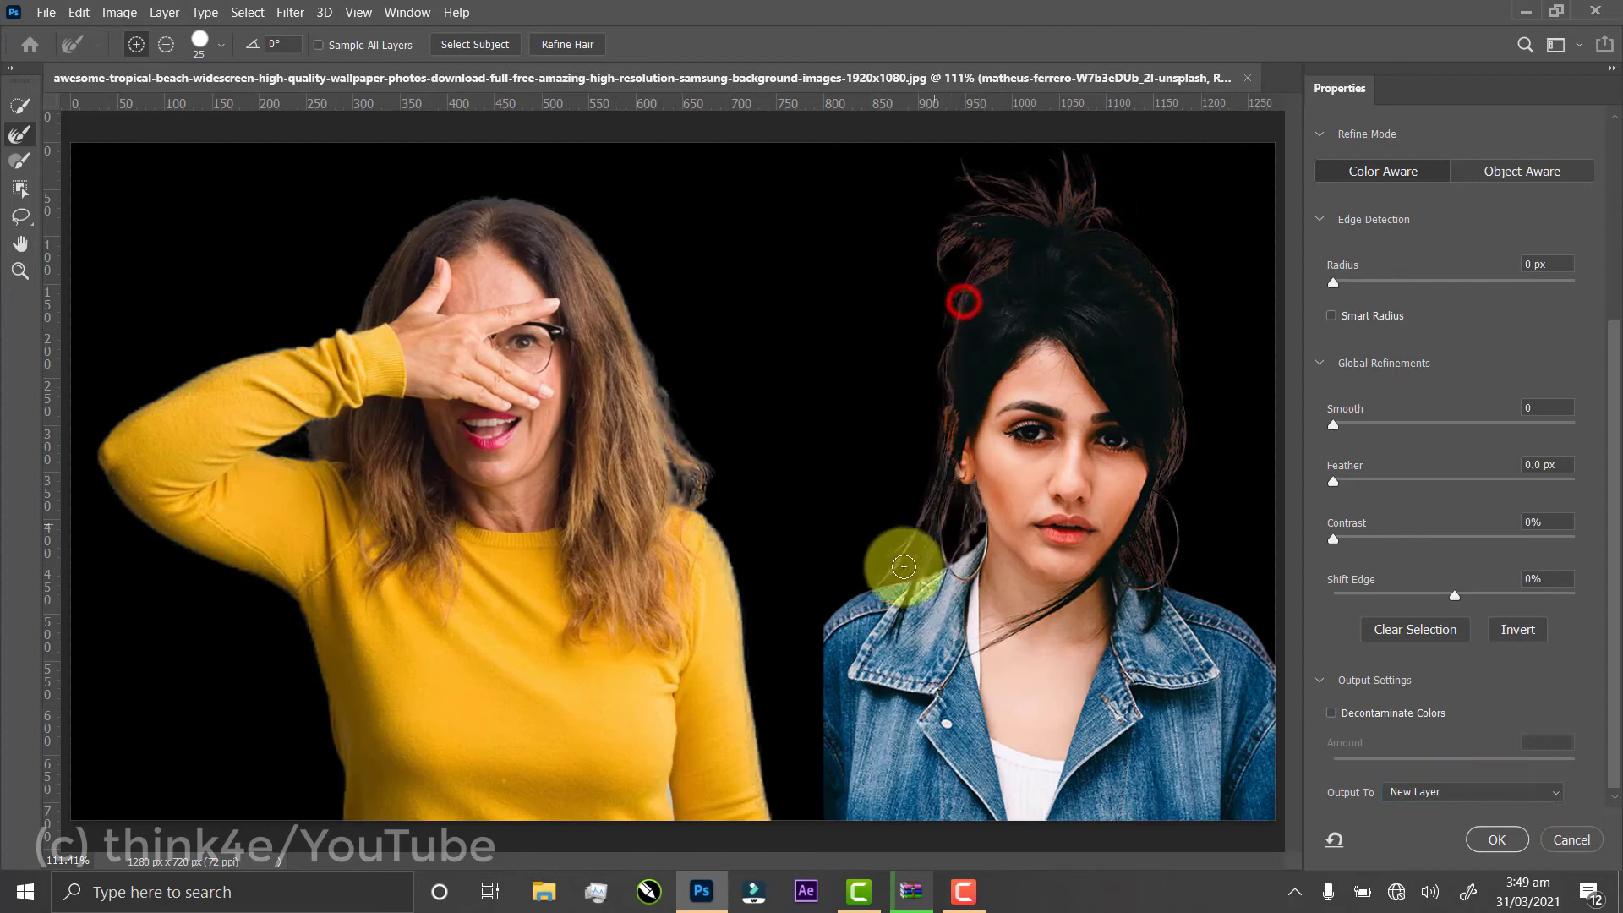
{"action": "mouse_move", "coordinate": [967, 501]}
{"action": "left_mouse_down"}
{"action": "mouse_move", "coordinate": [939, 590]}
{"action": "mouse_move", "coordinate": [919, 590]}
{"action": "mouse_move", "coordinate": [965, 572]}
{"action": "mouse_move", "coordinate": [923, 585]}
{"action": "left_mouse_up"}
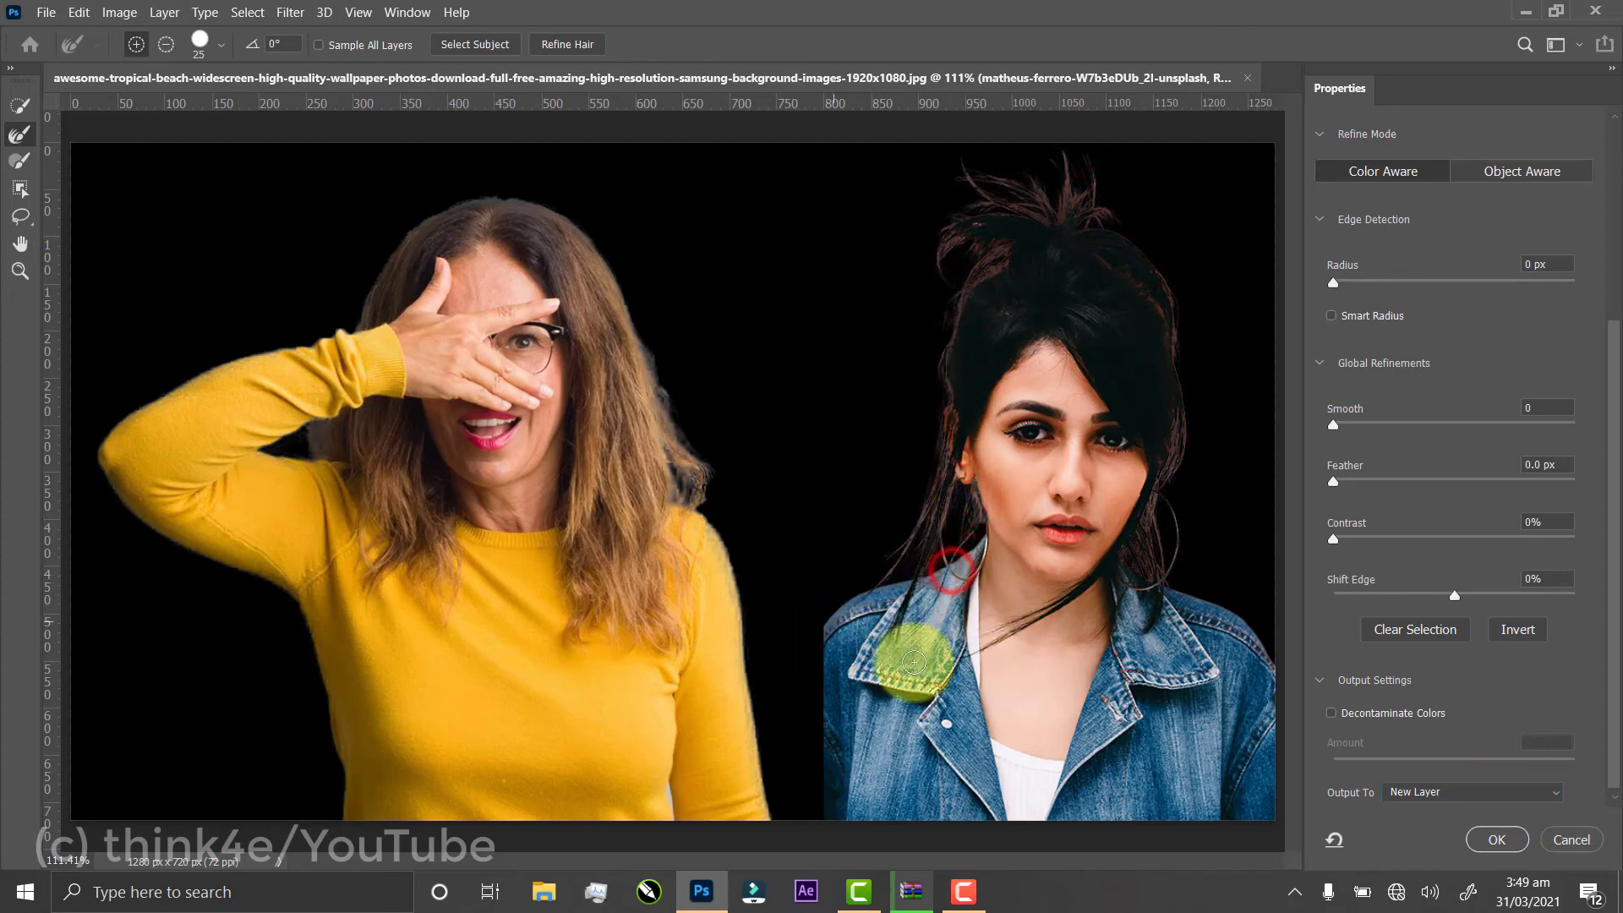
{"action": "mouse_move", "coordinate": [1171, 598]}
{"action": "left_mouse_down"}
{"action": "mouse_move", "coordinate": [1268, 668]}
{"action": "mouse_move", "coordinate": [1217, 600]}
{"action": "mouse_move", "coordinate": [1185, 698]}
{"action": "left_mouse_up"}
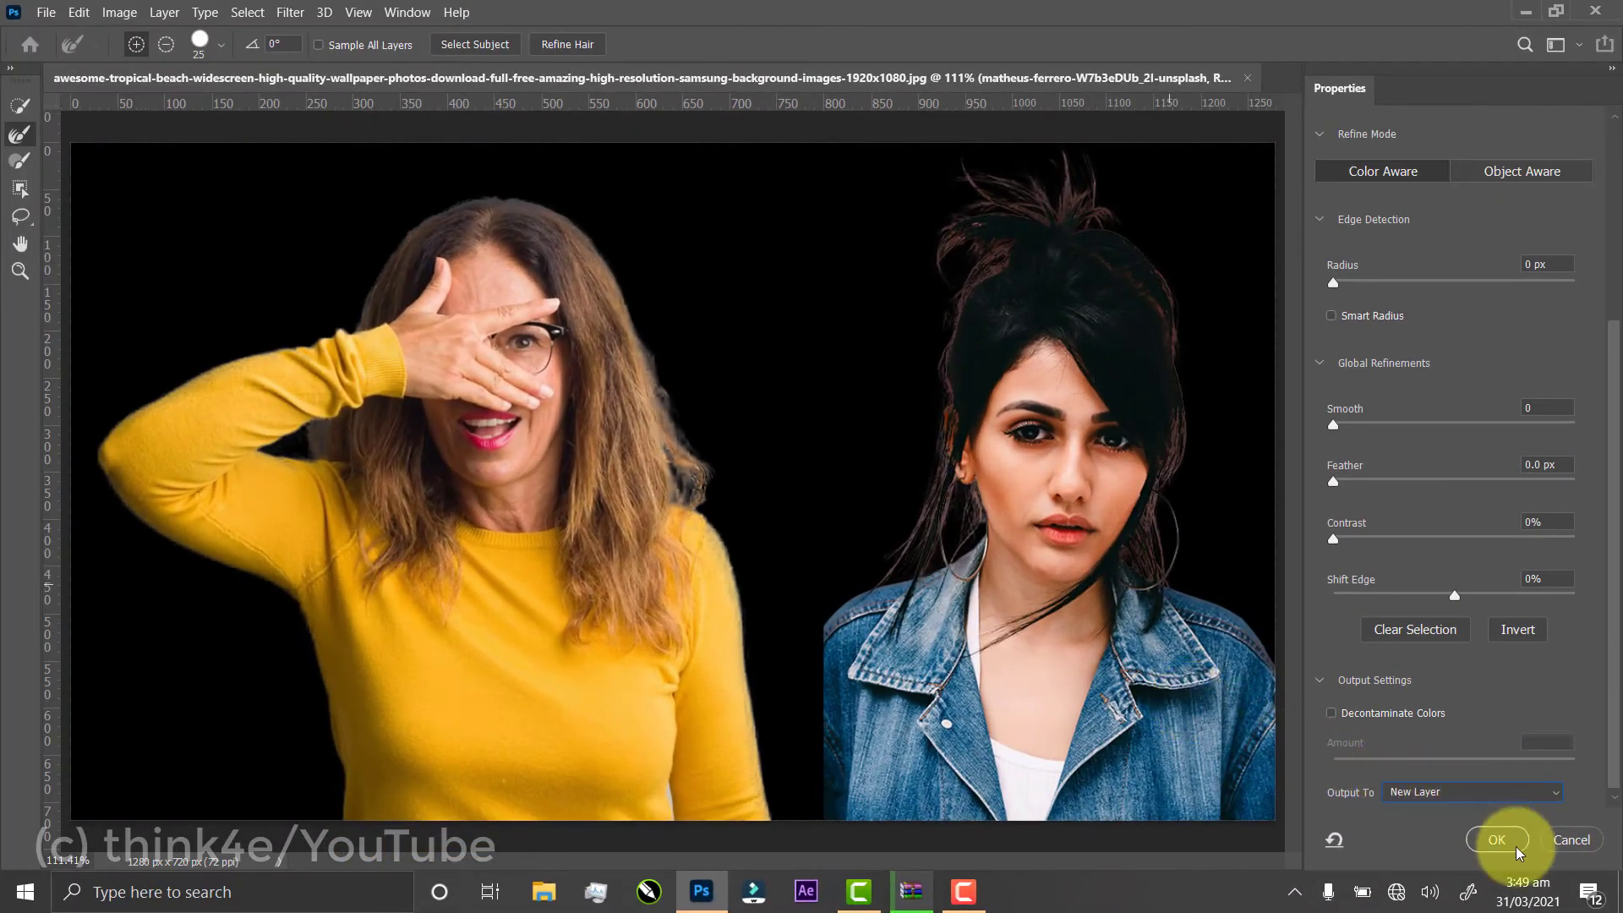
{"action": "left_click", "coordinate": [1514, 844]}
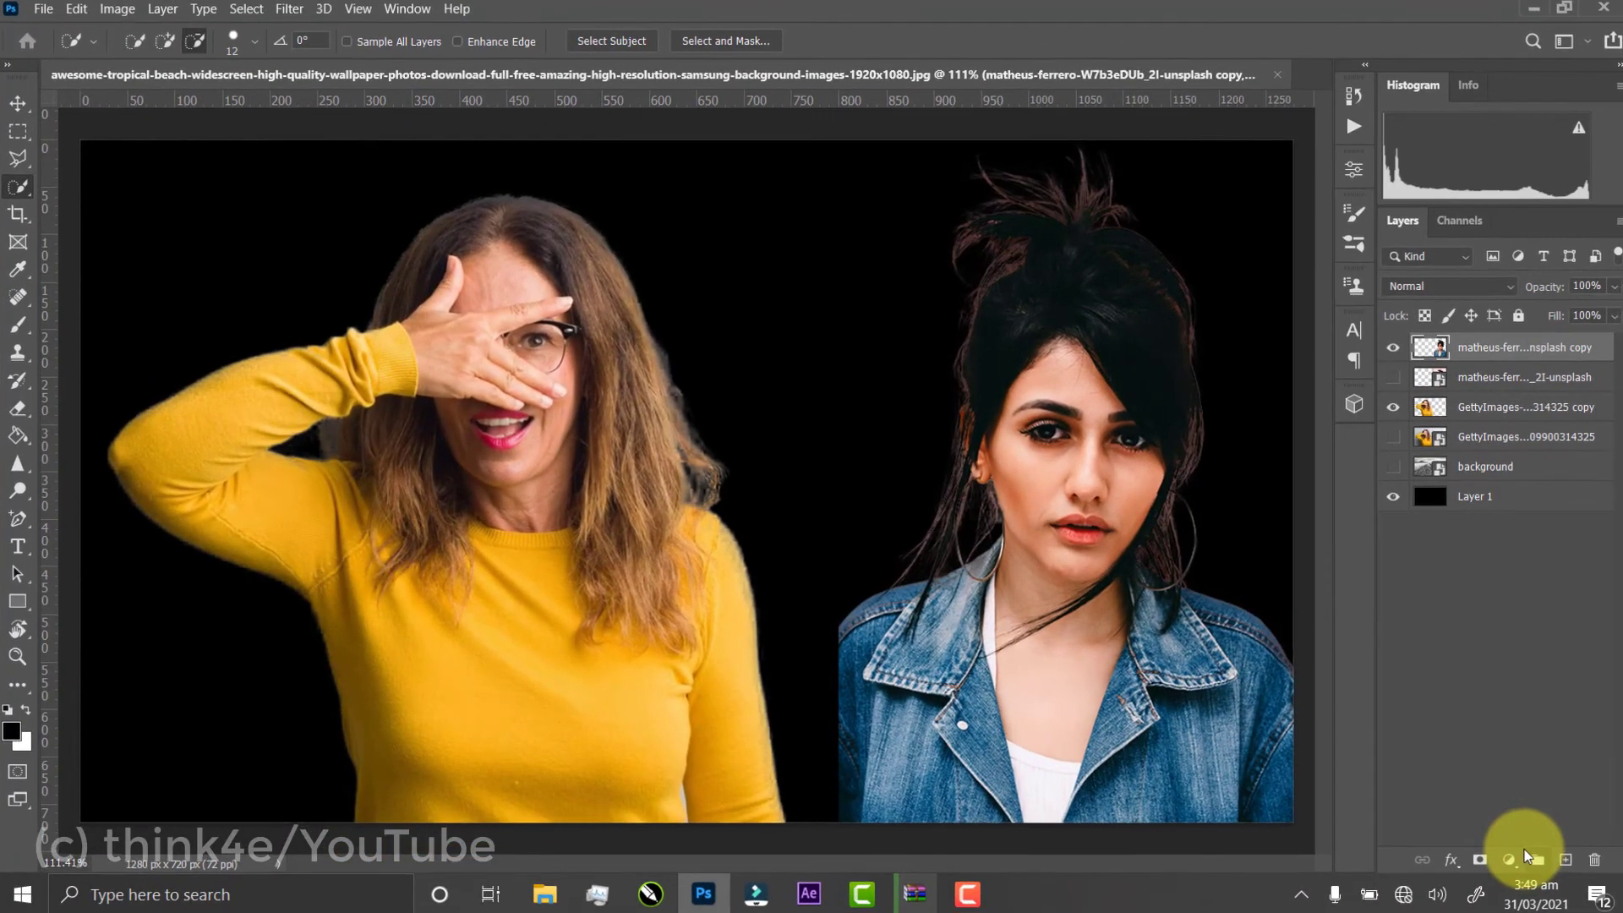